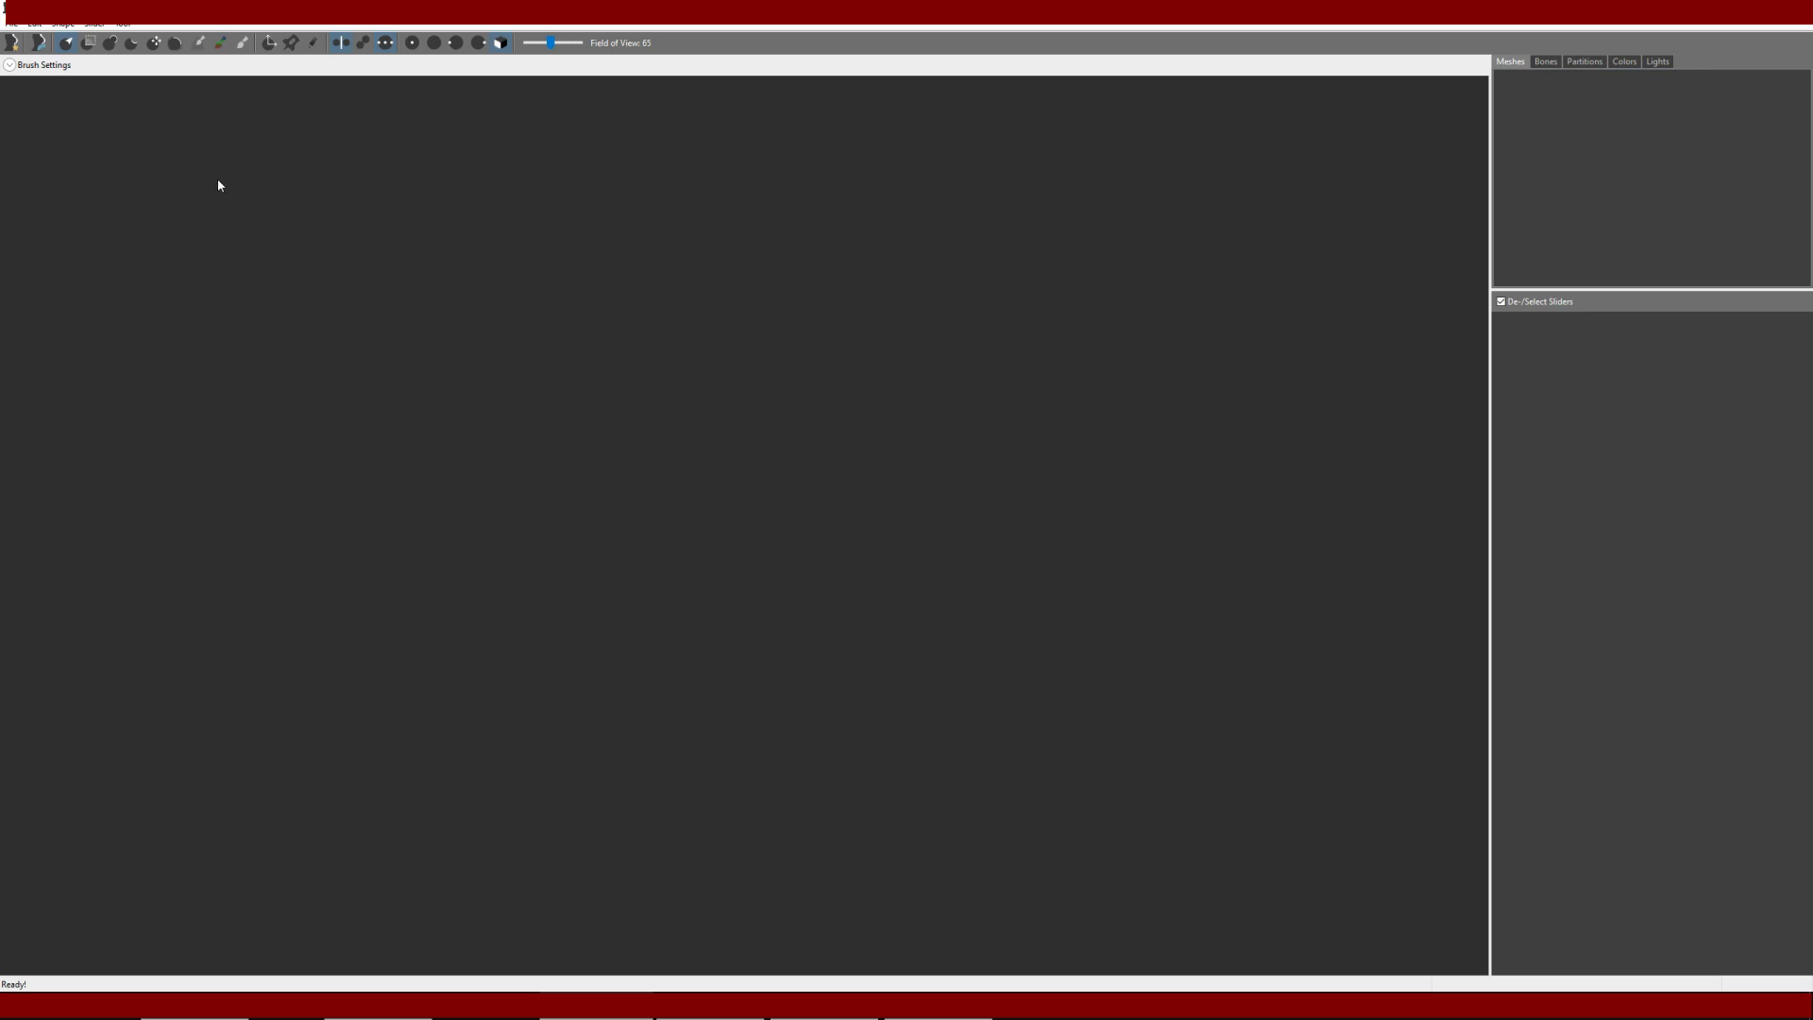
# Open the File menu to reach the New Project command.
pyautogui.click(11, 22)
# Start a new project with CBBE Body HDT as the reference template and advance to the outfit page.
pyautogui.click(19, 42)
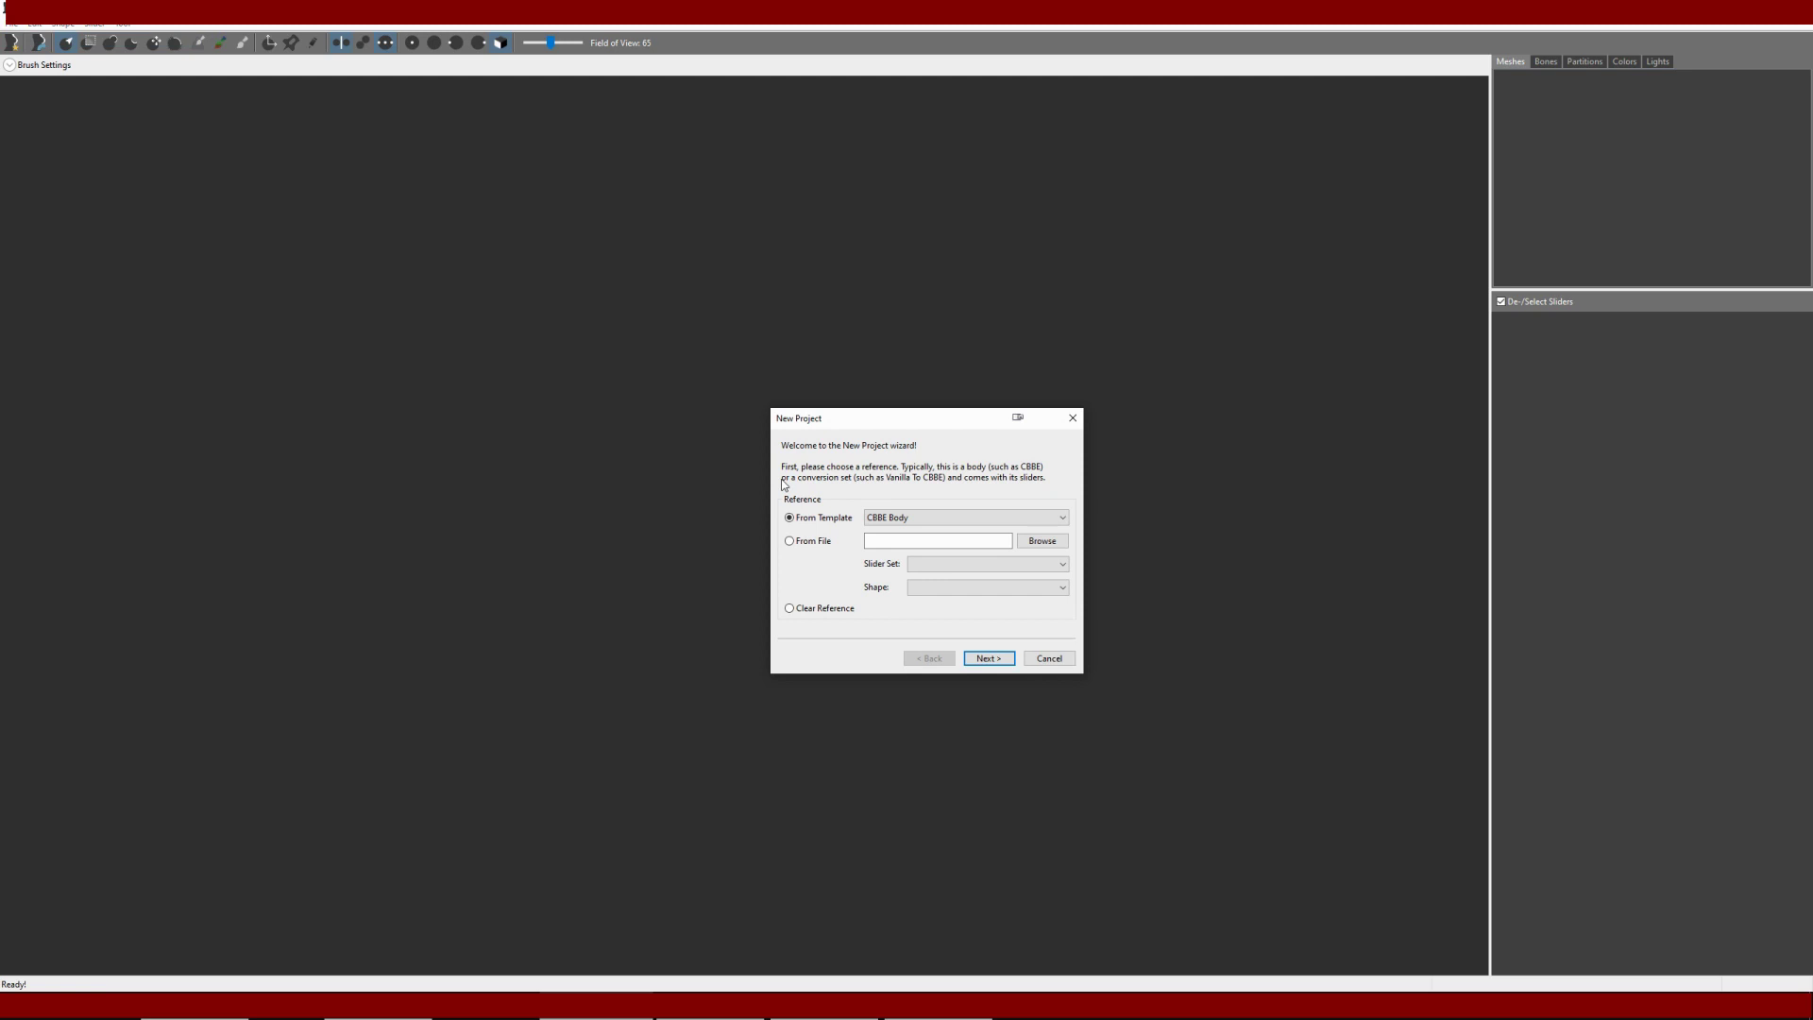
pyautogui.click(891, 520)
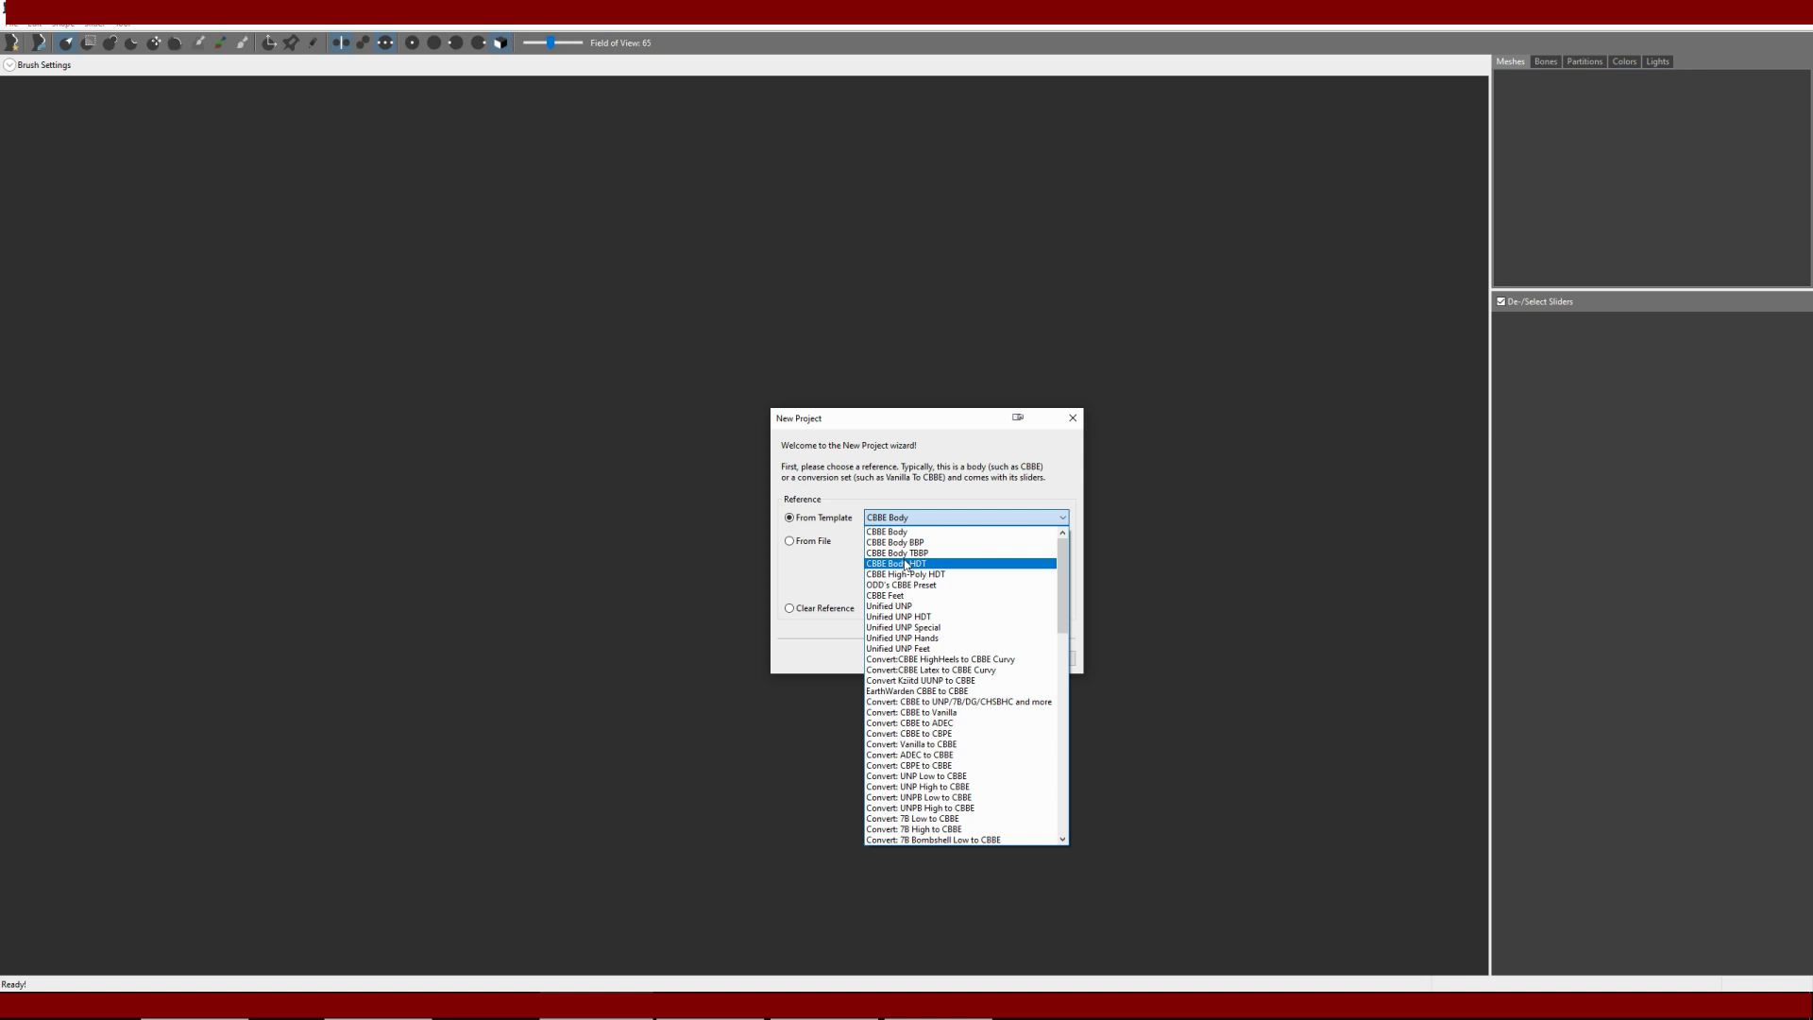
pyautogui.click(906, 564)
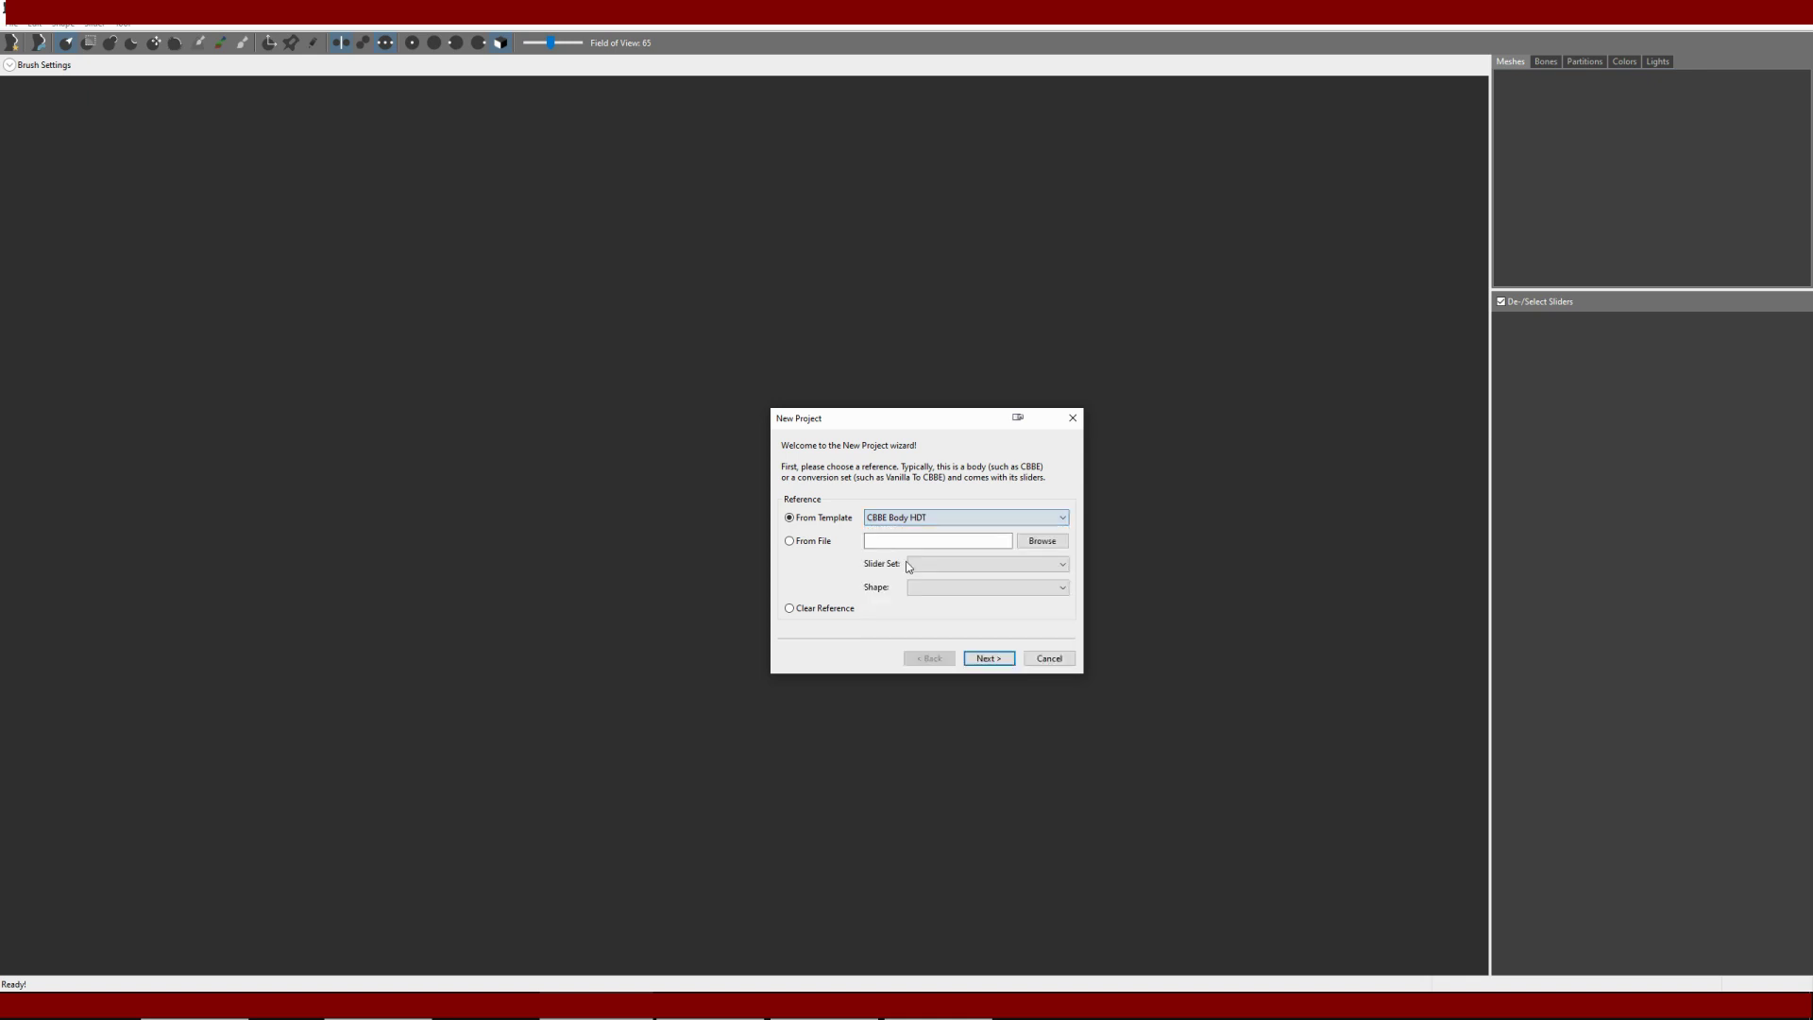
pyautogui.click(992, 660)
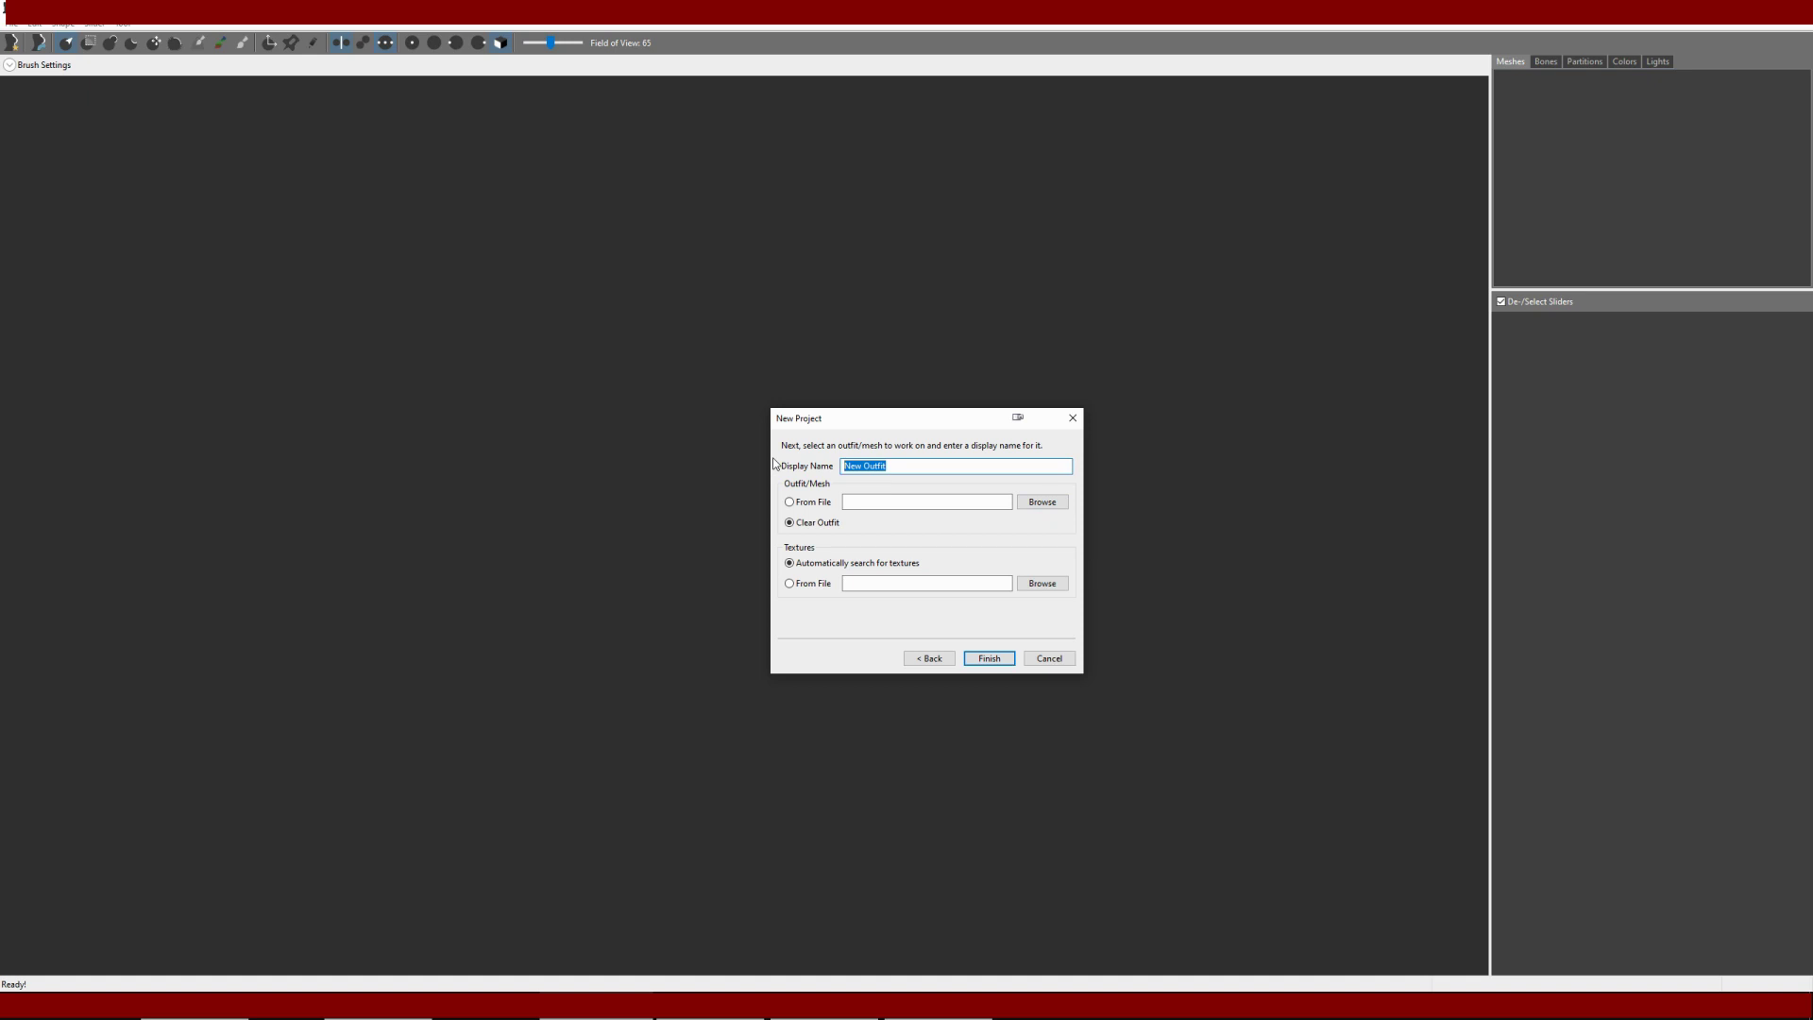
# Replace the default New Outfit name with '[NIND] CBBE Archmage Armor', checking the mod name in the browser.
pyautogui.press('BackSpace')
pyautogui.write('[NIND] CBBE Archmag')
pyautogui.click(378, 1007)
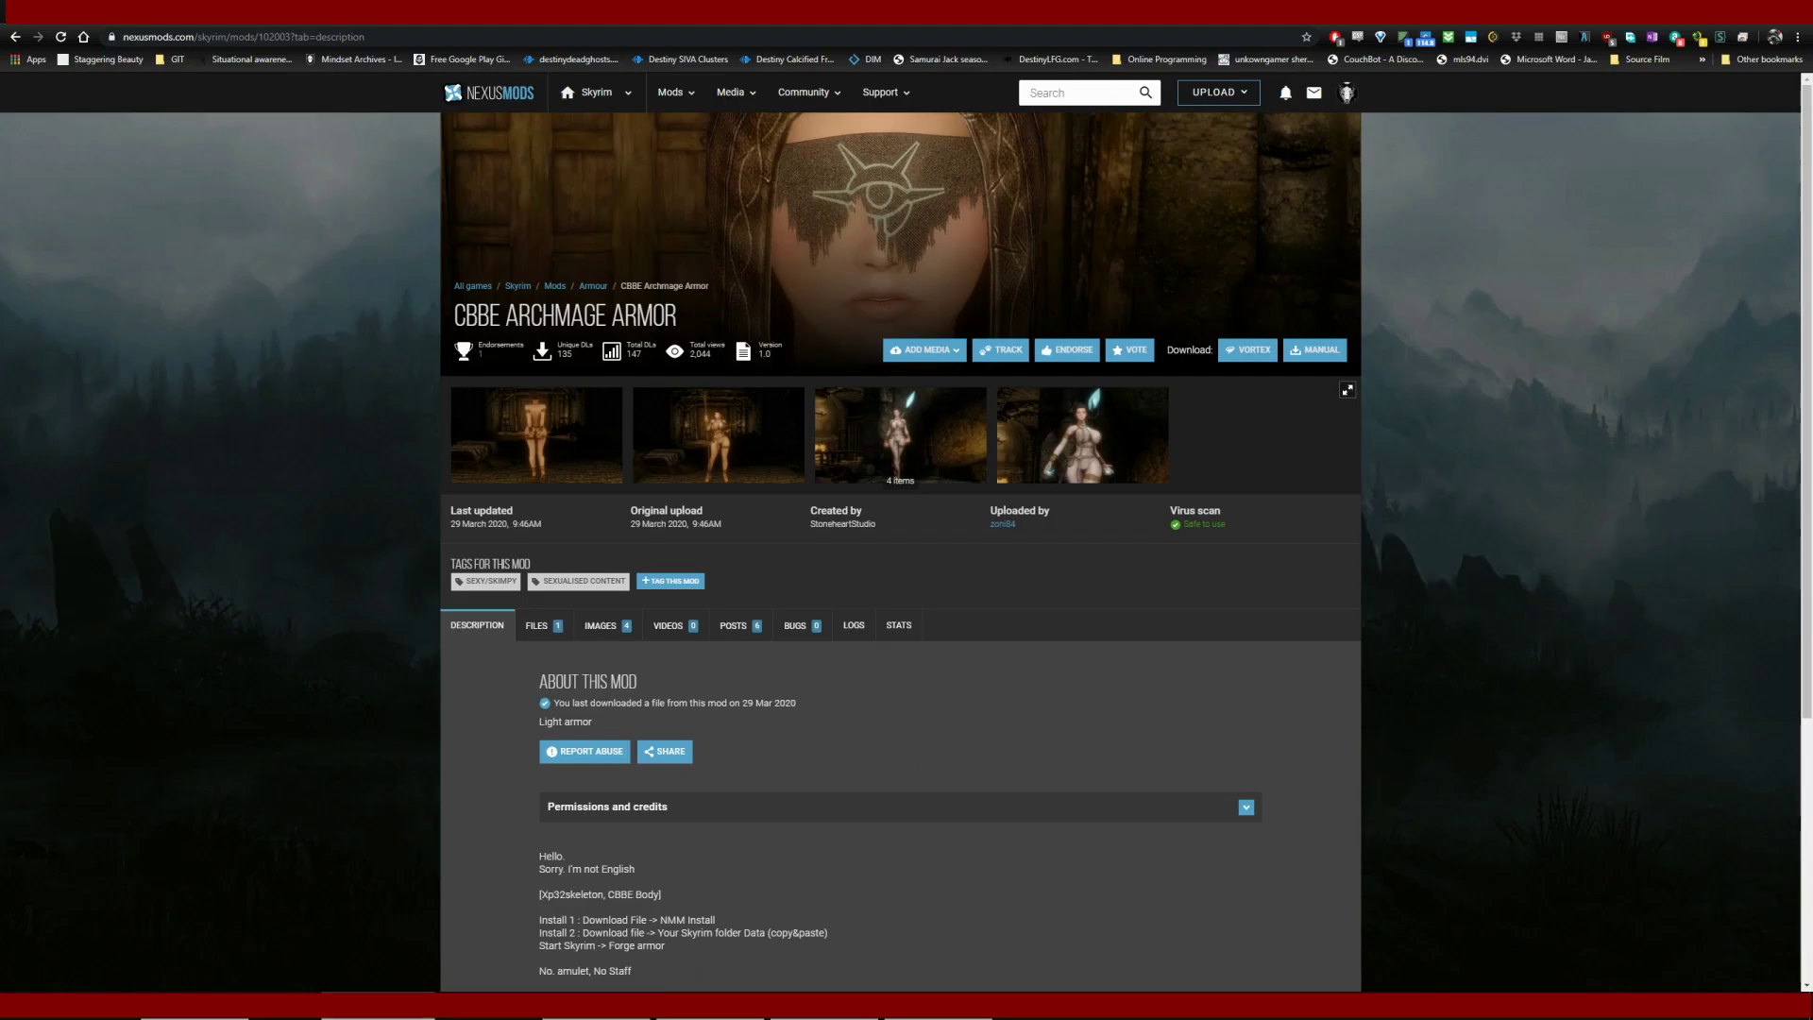
pyautogui.click(597, 1006)
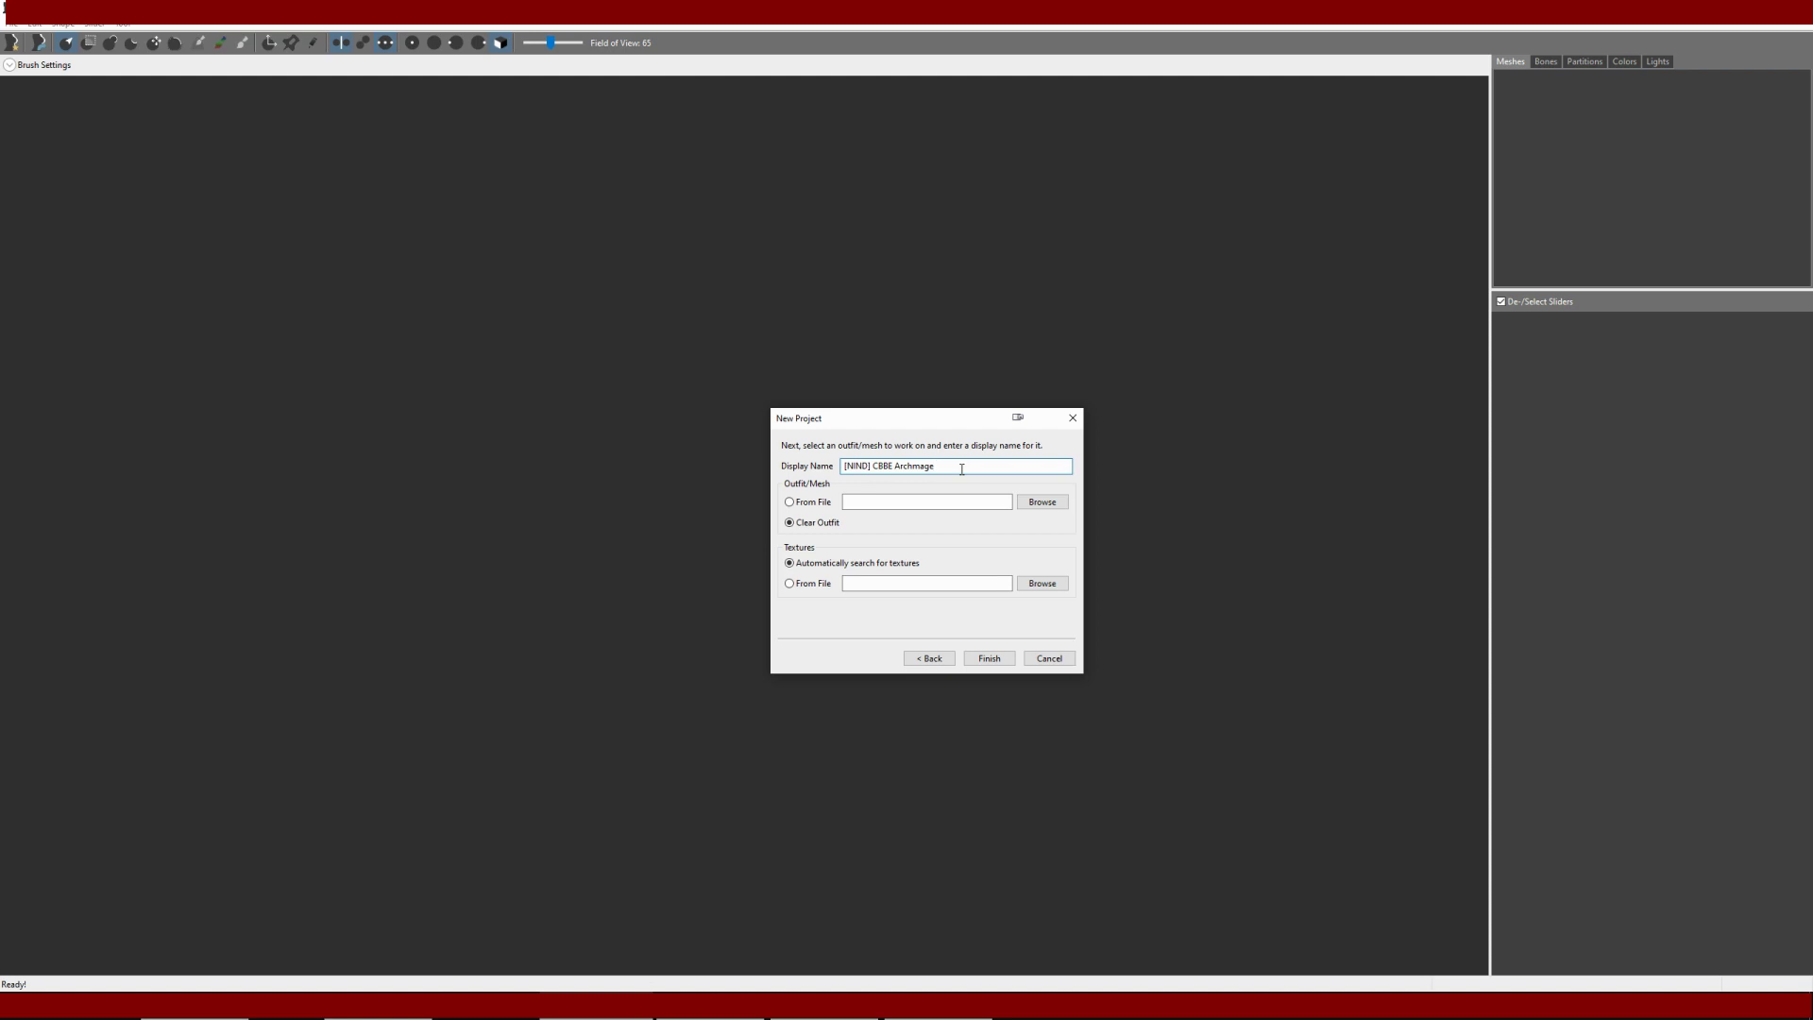
pyautogui.write('mor')
pyautogui.moveTo(985, 467); pyautogui.dragTo(833, 466)
# Load Data\meshes\stoneheart\Archmage\Outfit.nif as the outfit mesh and finish the wizard.
pyautogui.click(1043, 502)
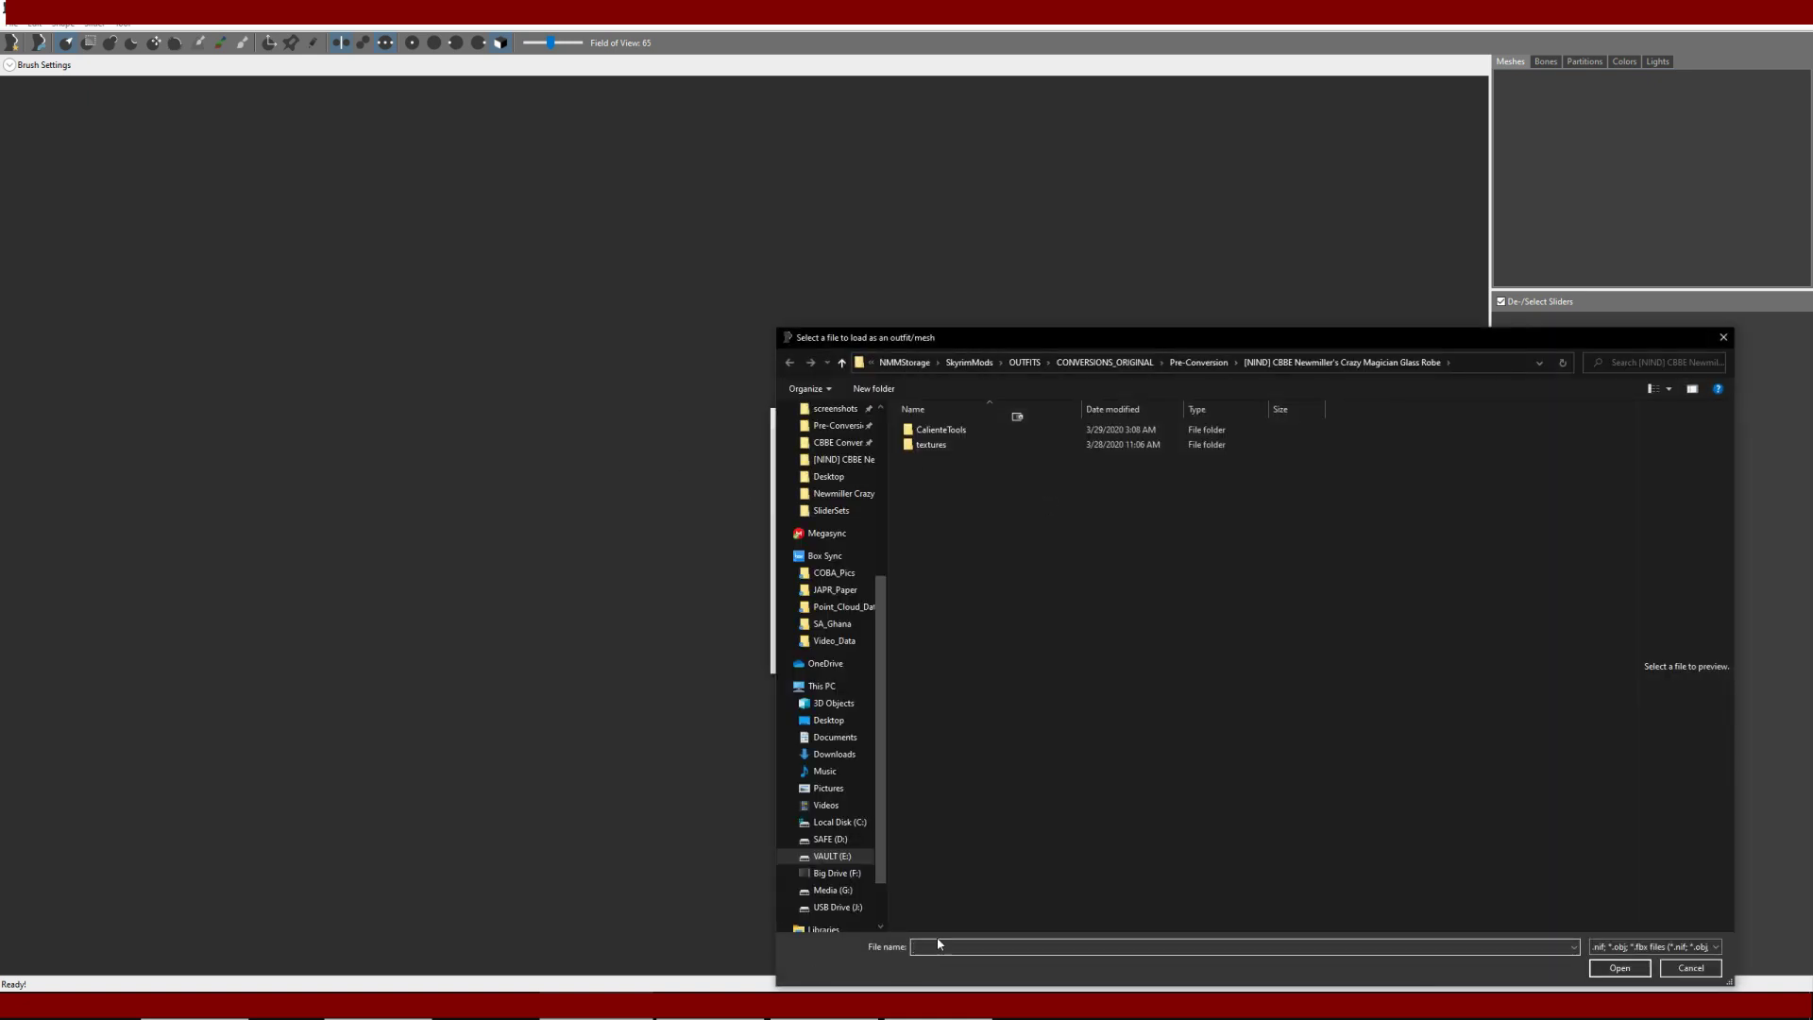
pyautogui.moveTo(885, 637); pyautogui.dragTo(891, 444)
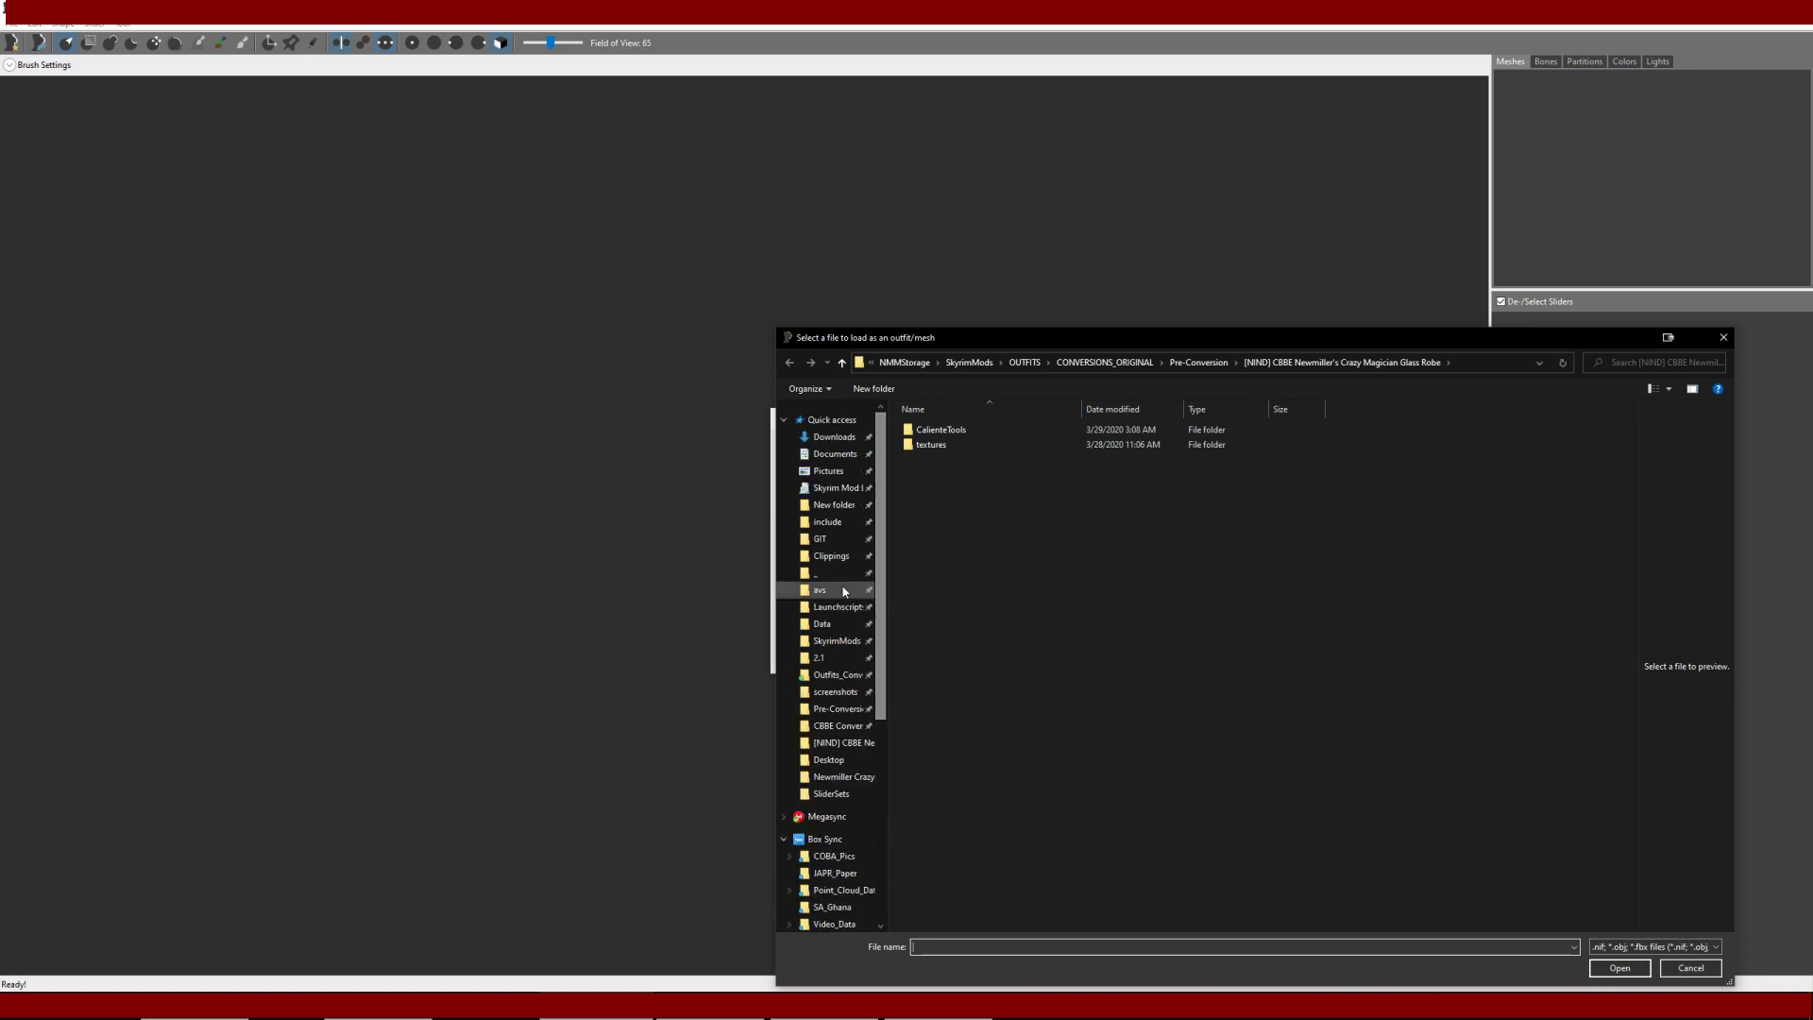
pyautogui.click(817, 633)
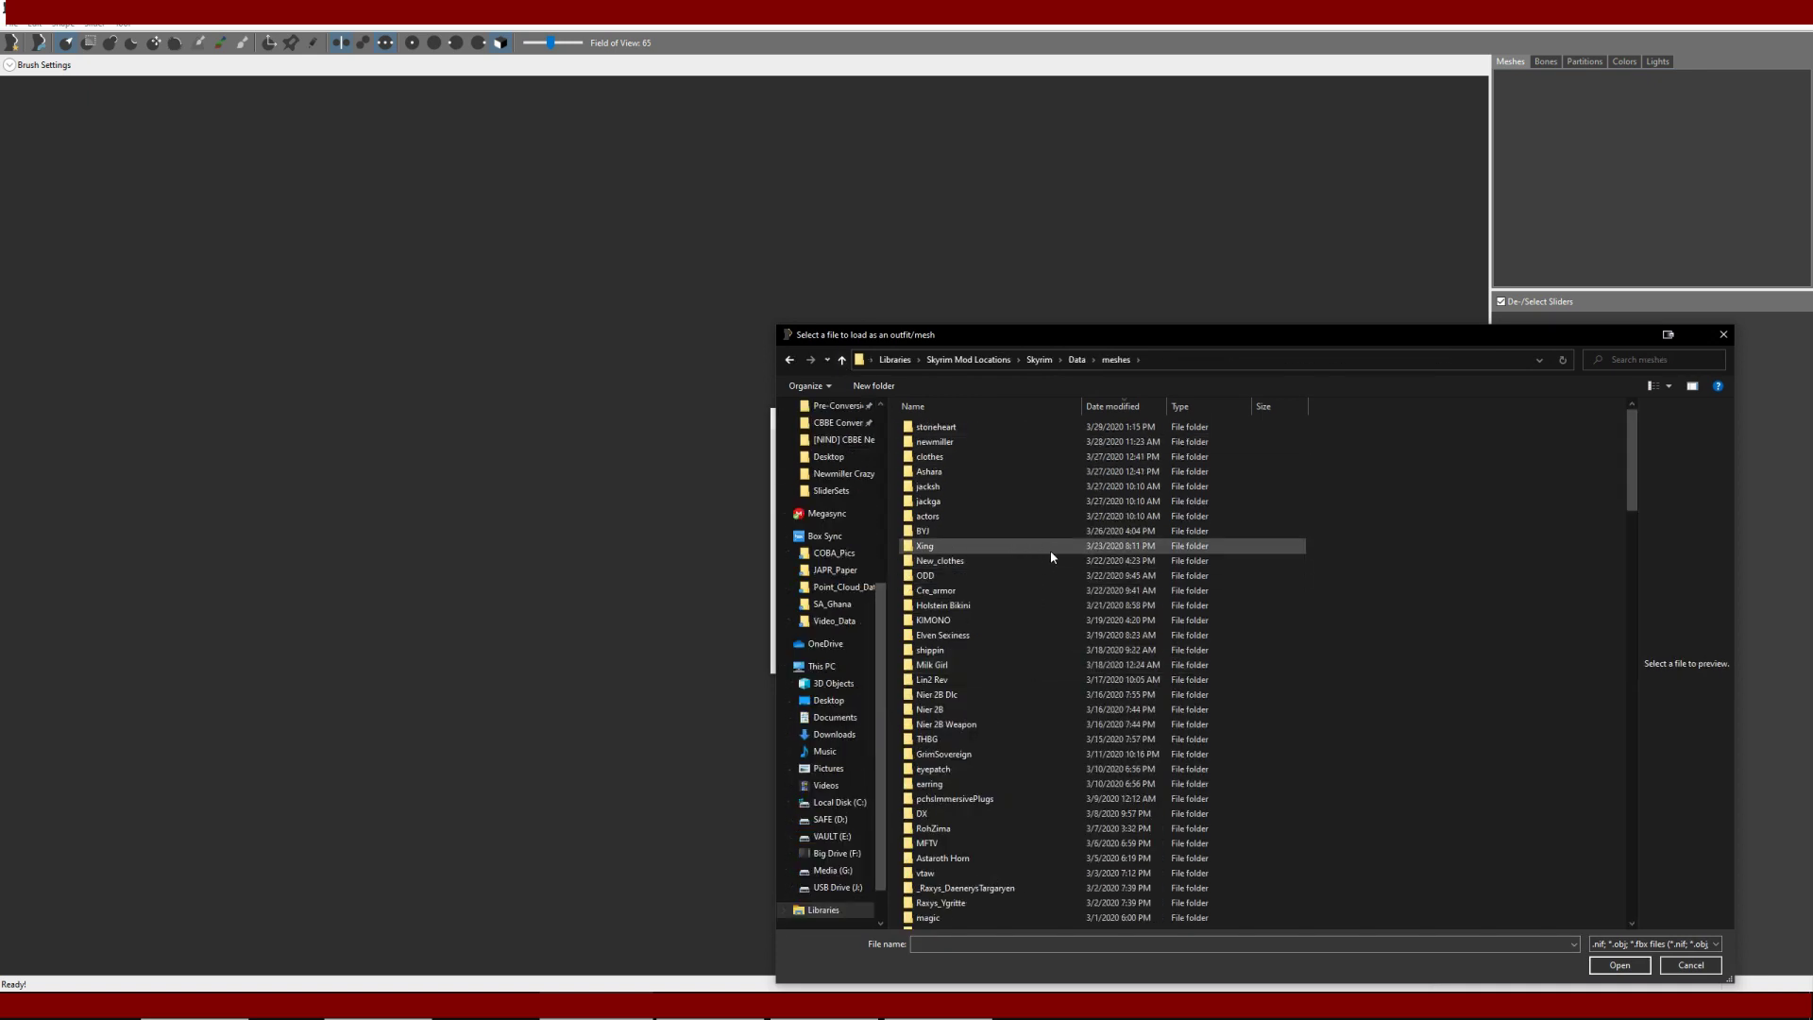
pyautogui.doubleClick(978, 442)
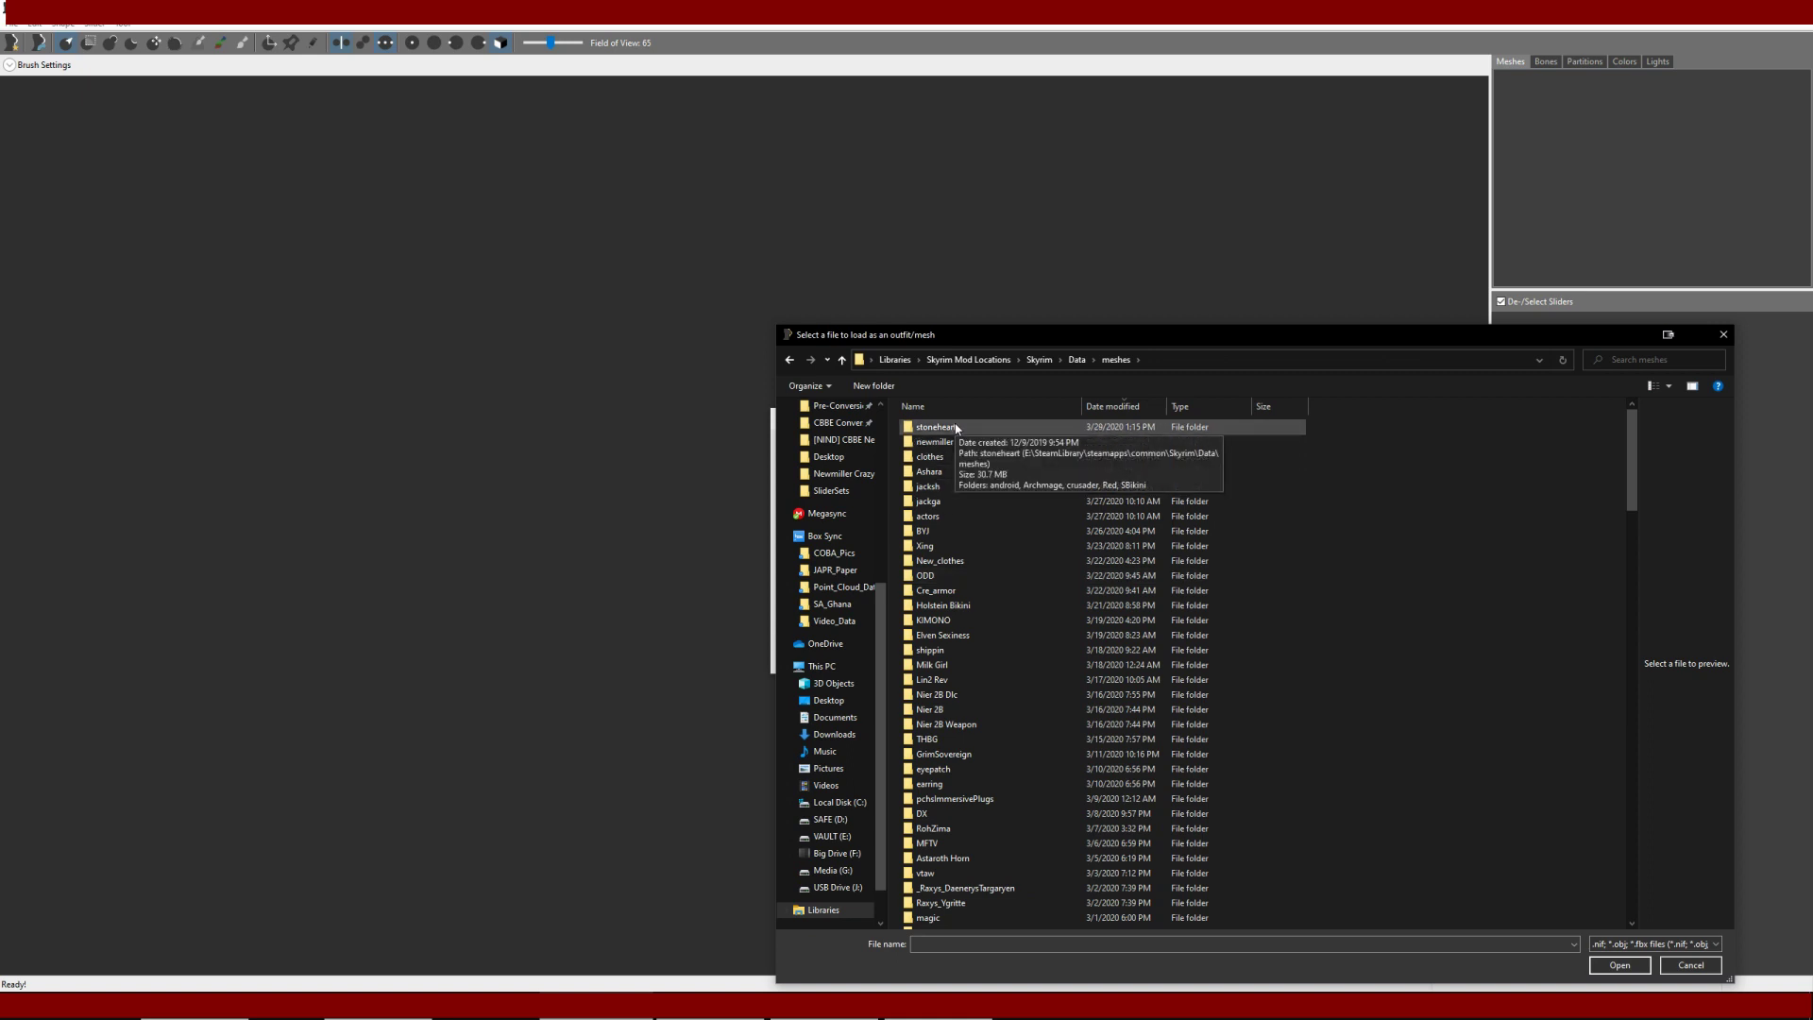
pyautogui.doubleClick(956, 428)
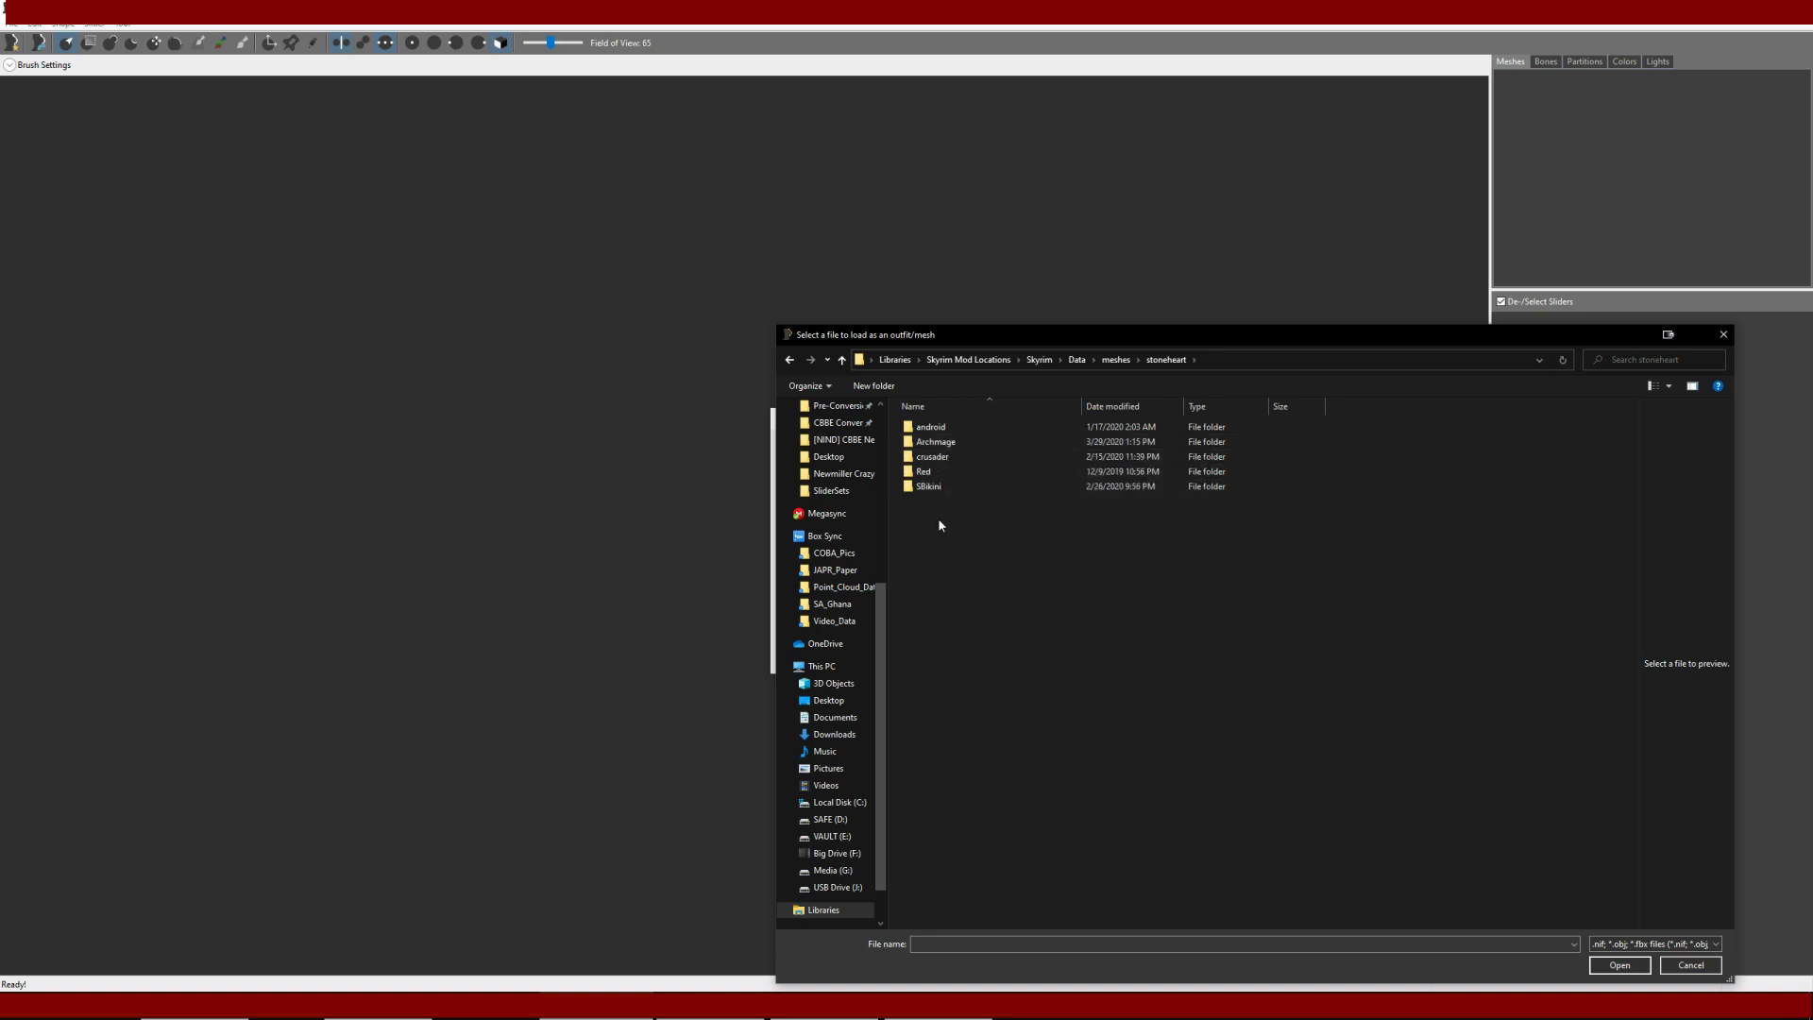
pyautogui.doubleClick(947, 441)
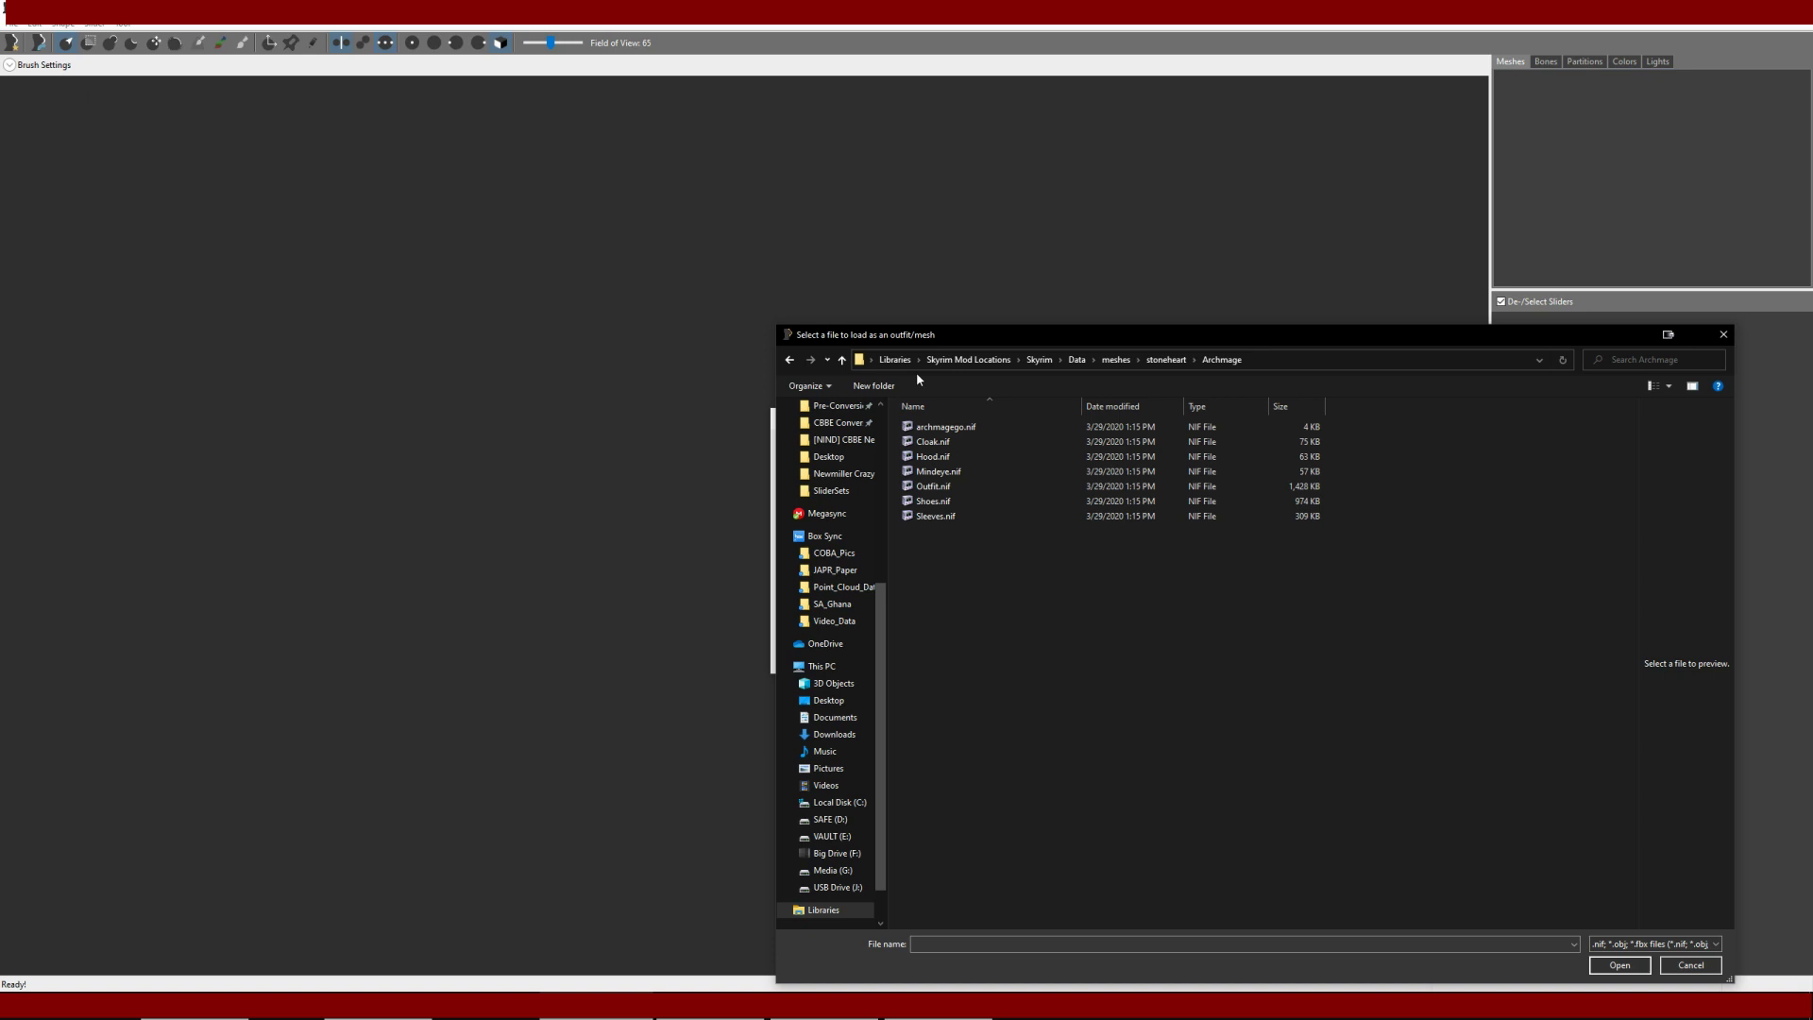
pyautogui.doubleClick(947, 488)
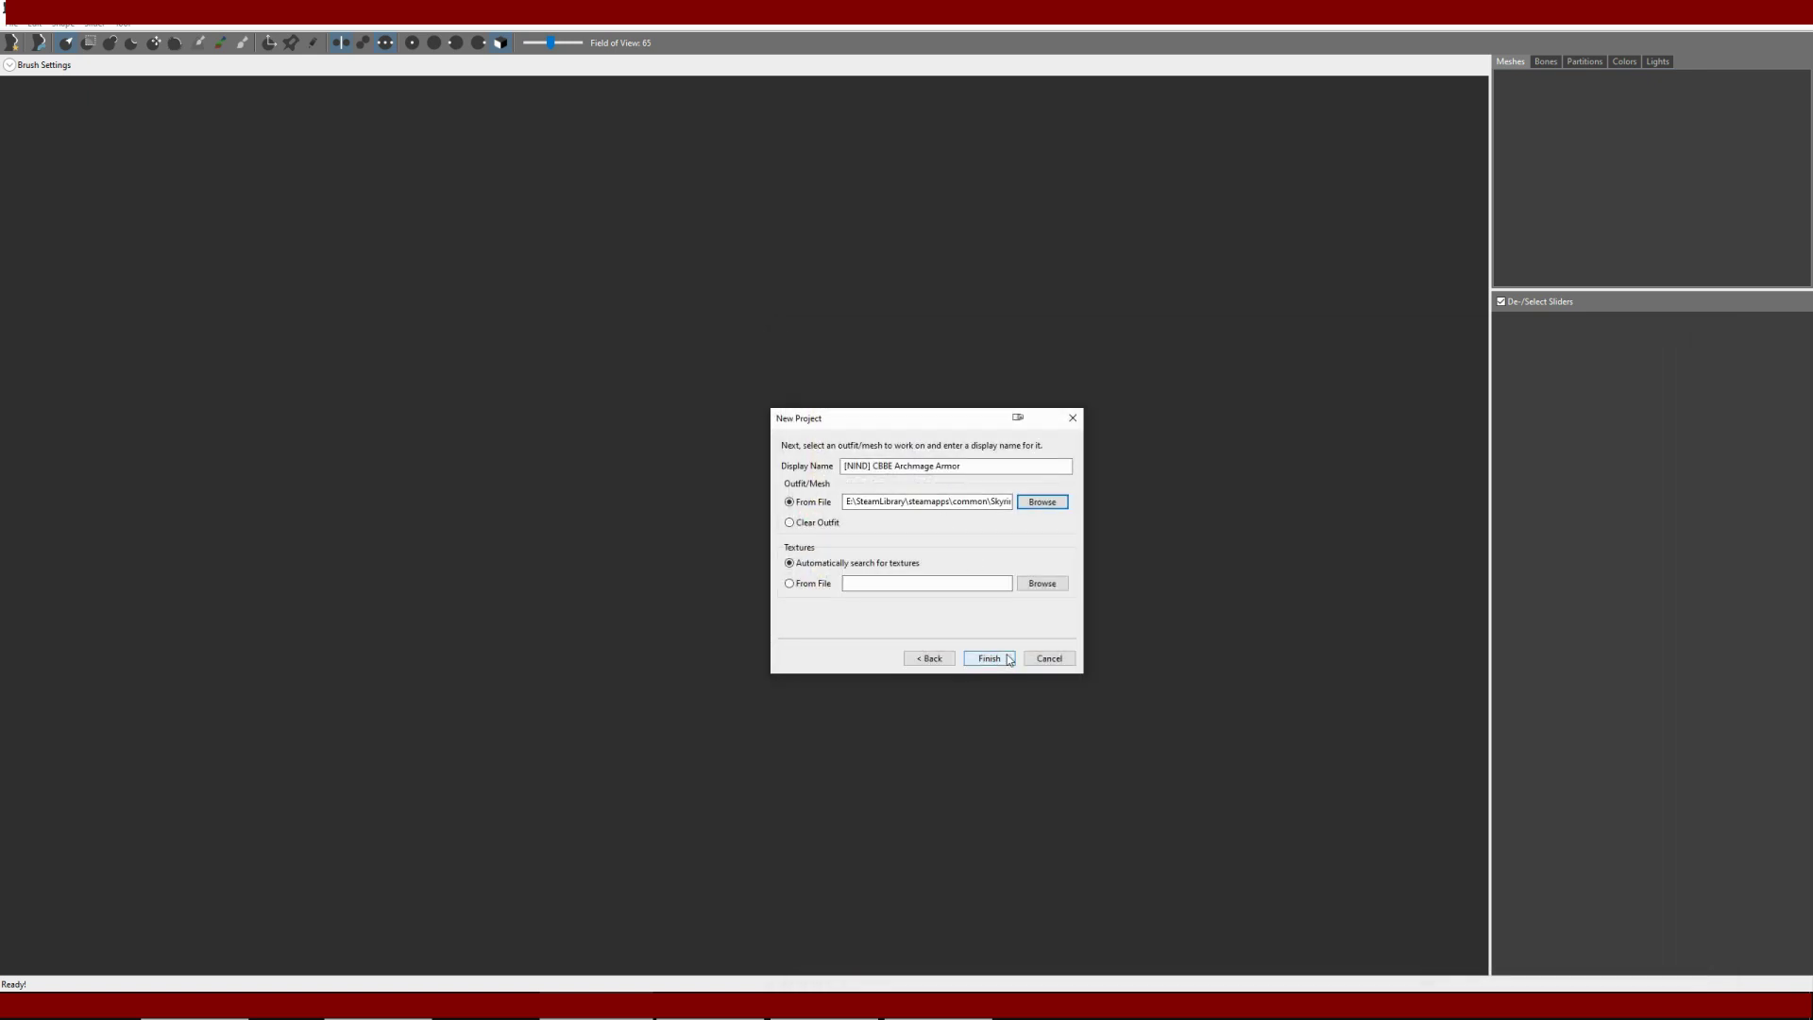
pyautogui.moveTo(967, 465); pyautogui.dragTo(801, 481)
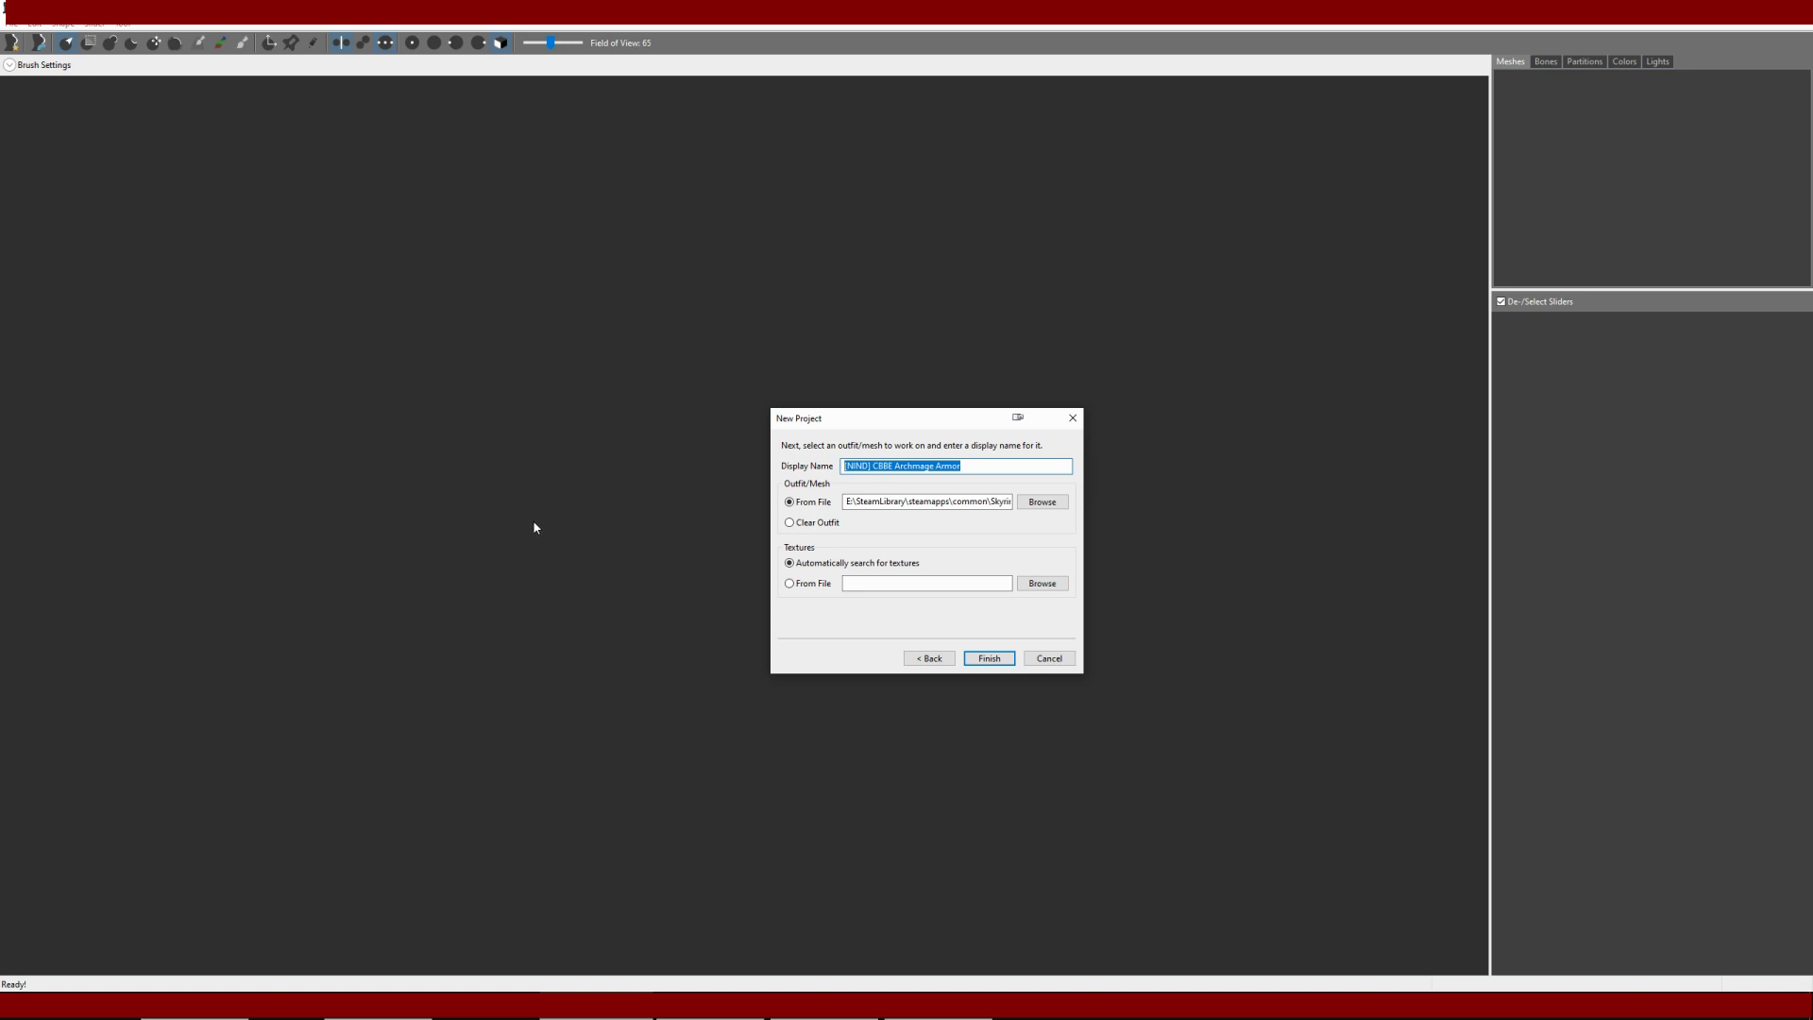
pyautogui.click(970, 656)
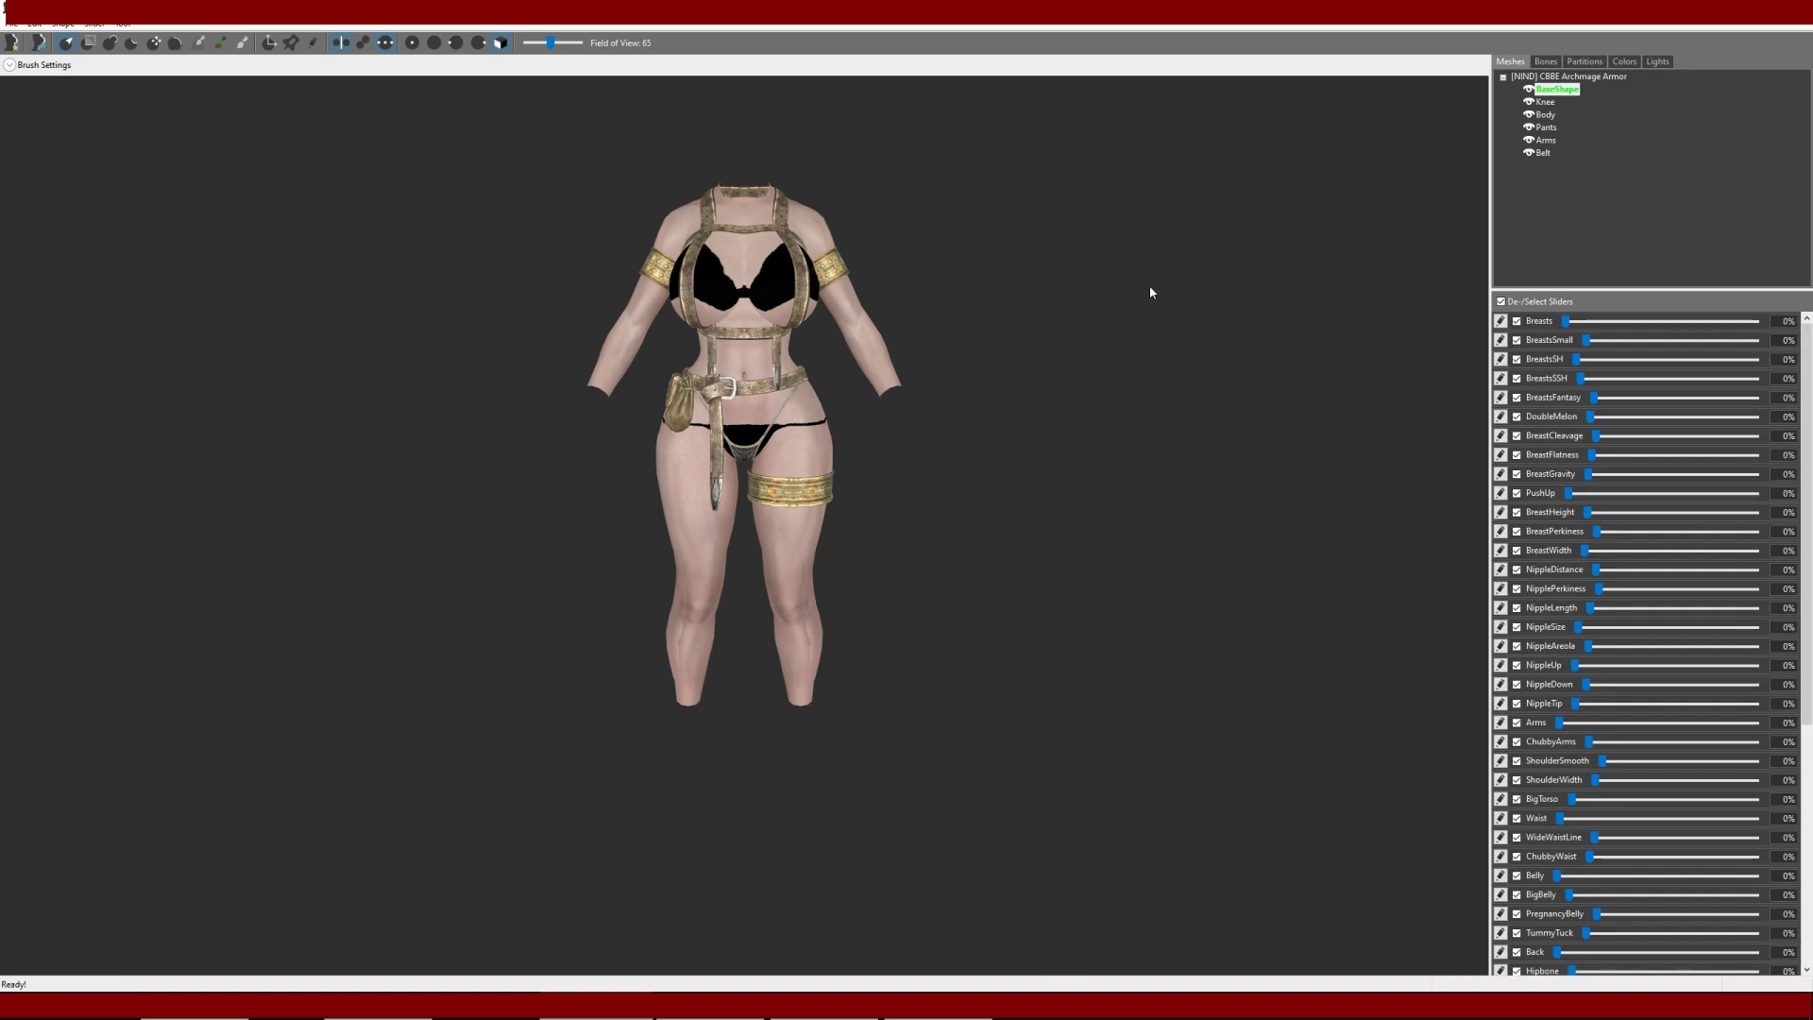
# In Save Project As, append 'Body' to the project's display name.
pyautogui.click(12, 22)
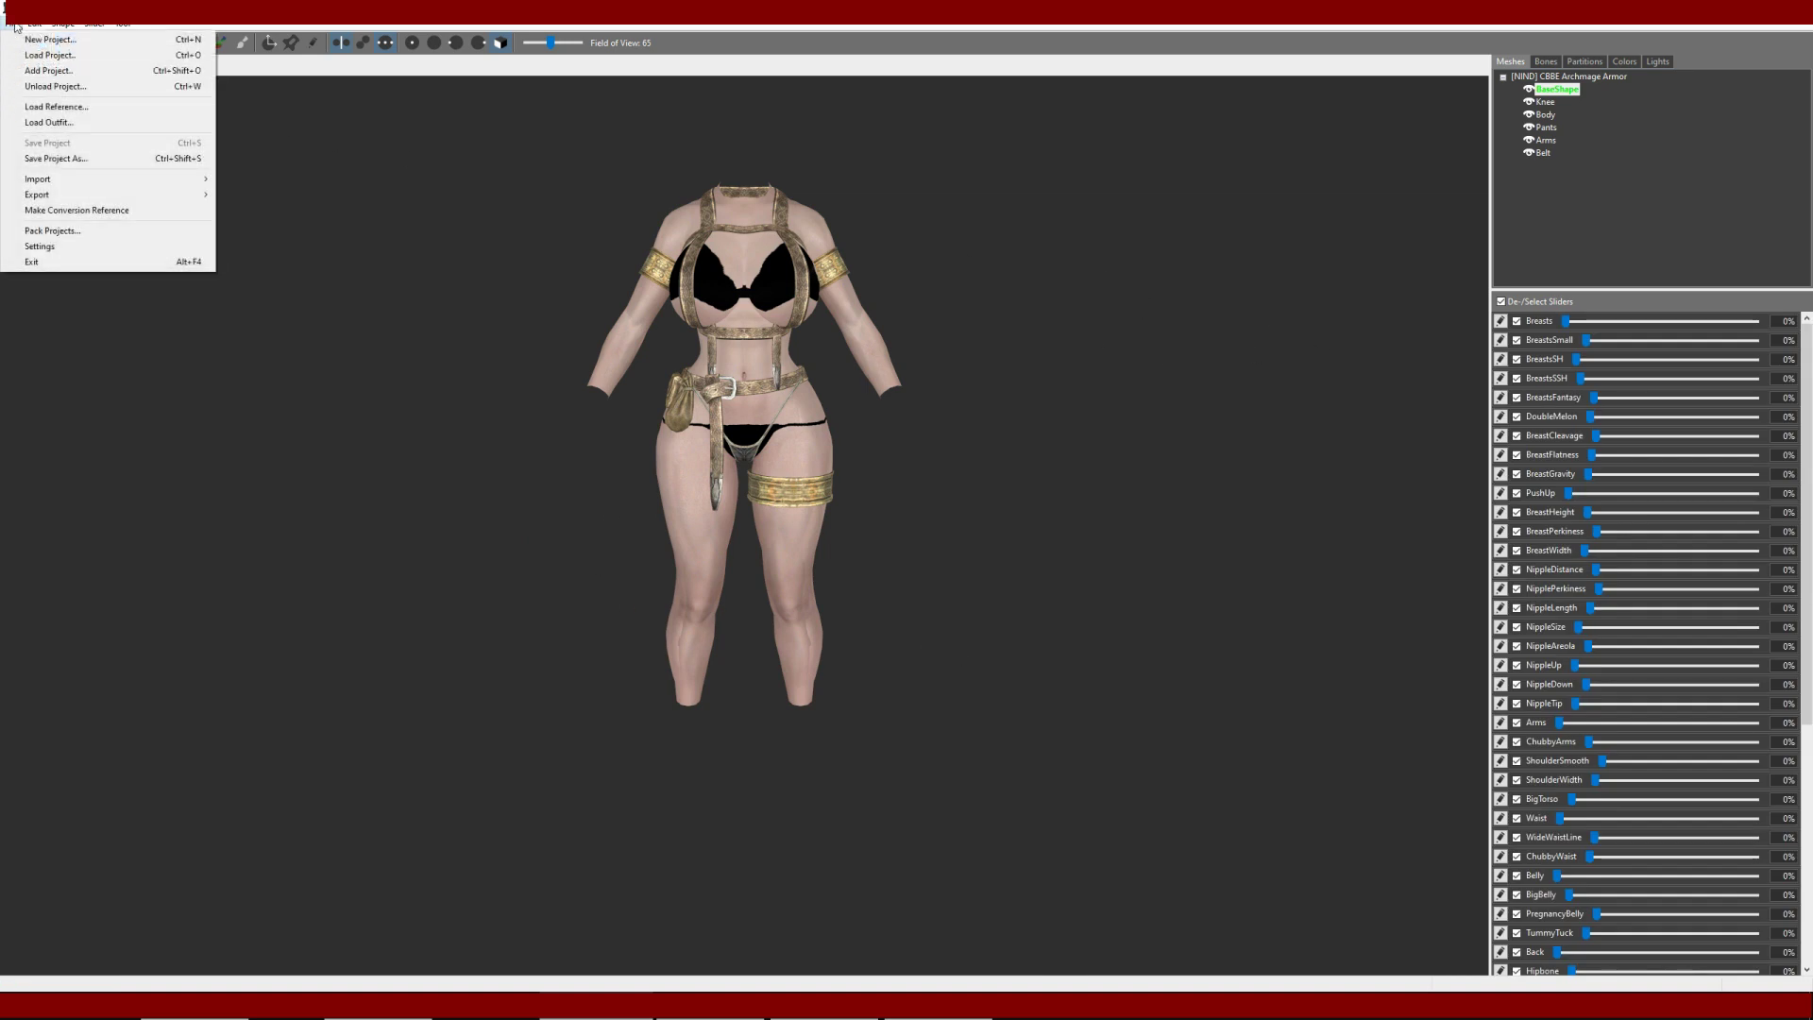
pyautogui.click(46, 158)
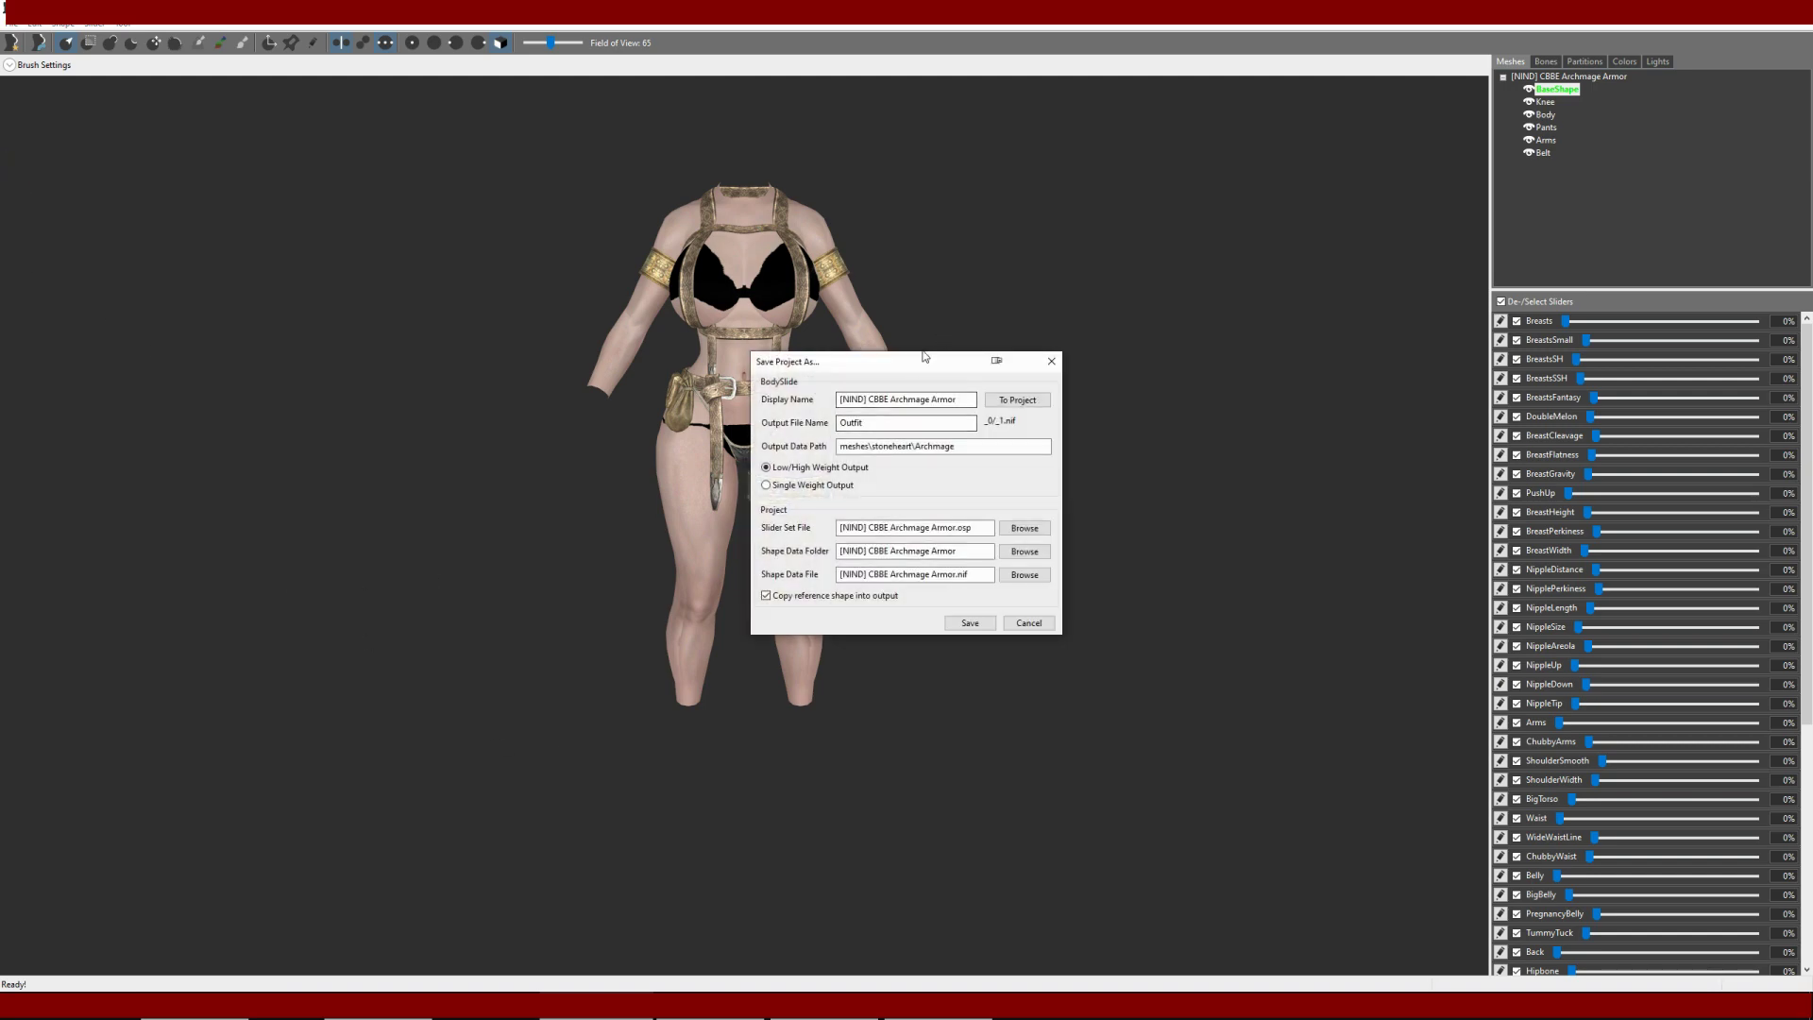
pyautogui.moveTo(900, 360); pyautogui.dragTo(716, 324)
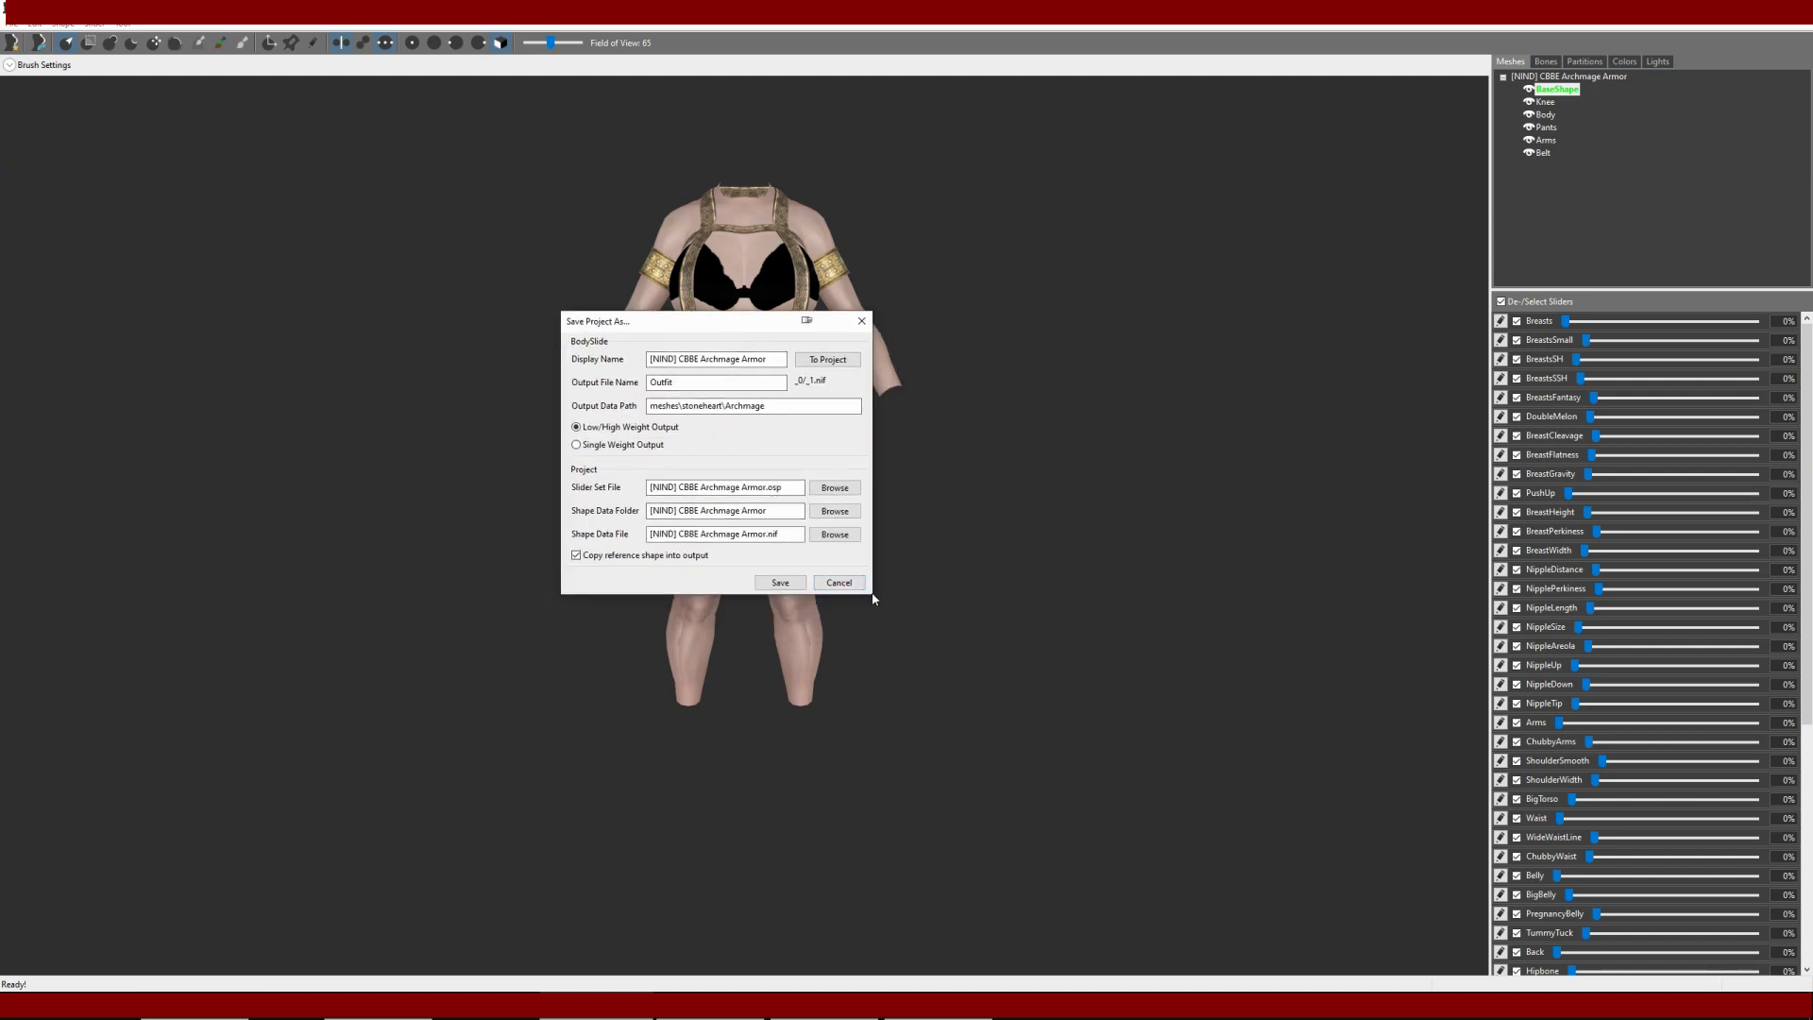
pyautogui.doubleClick(684, 381)
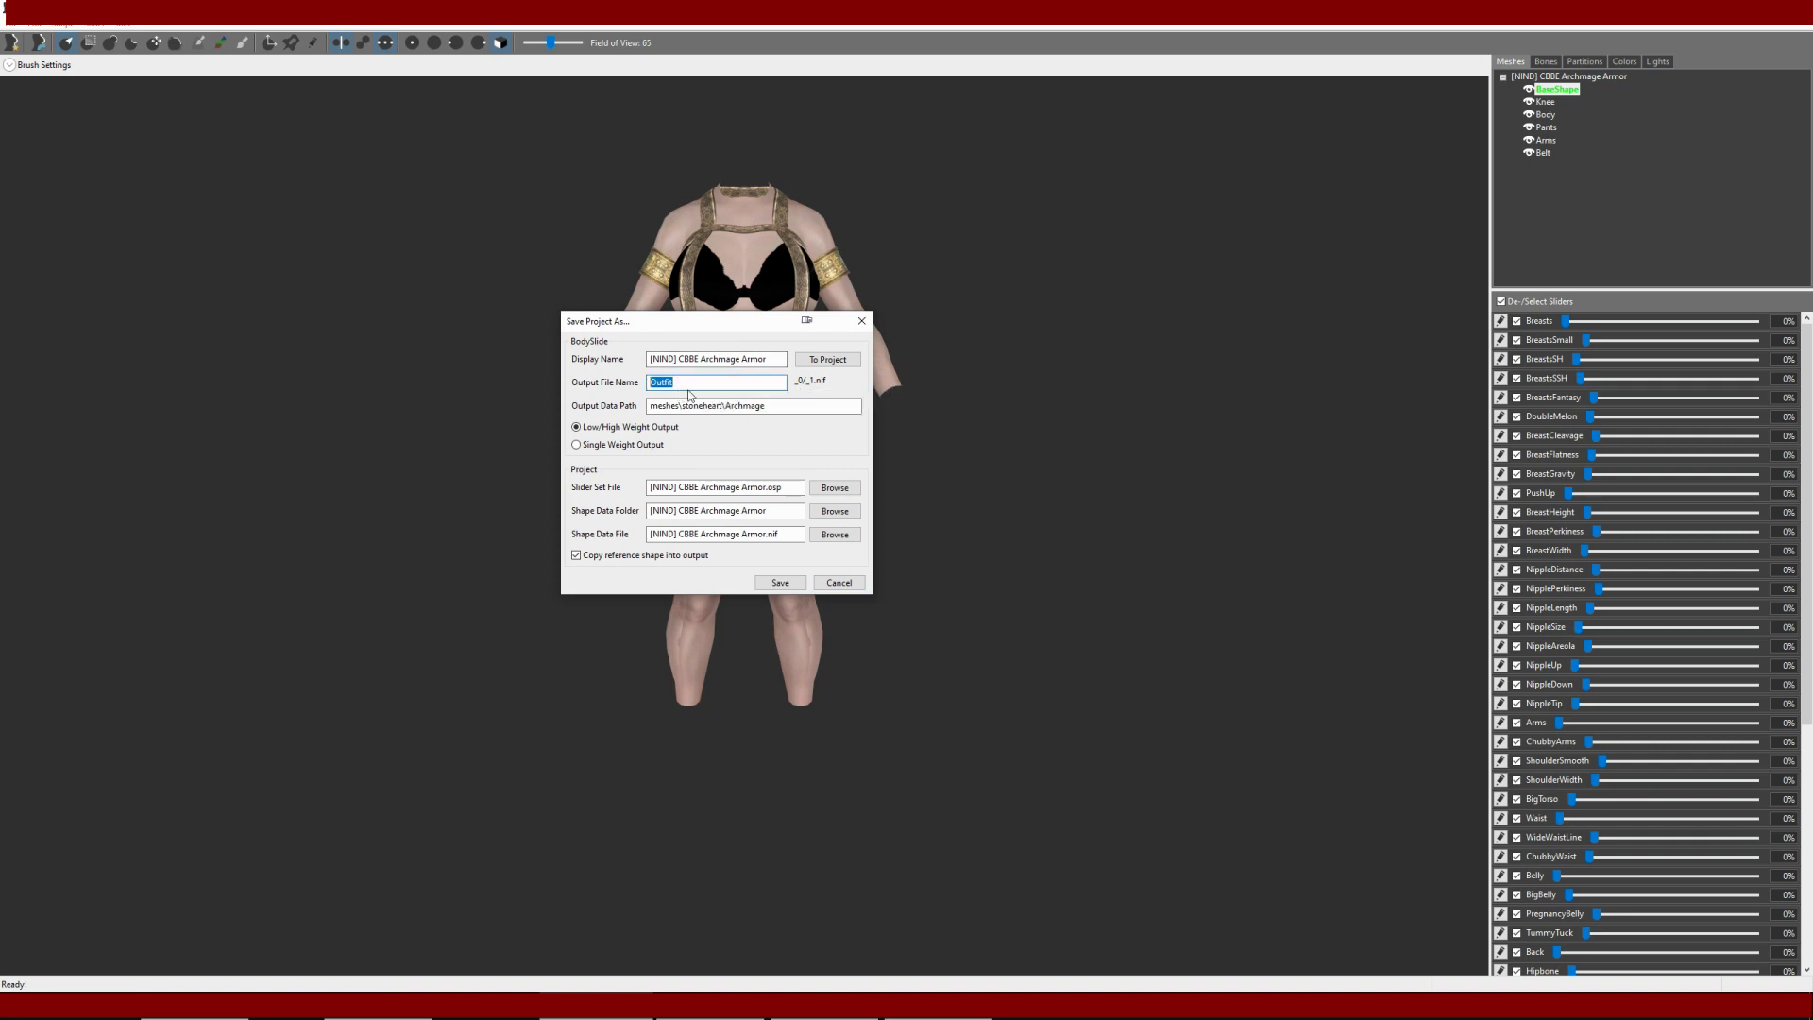
pyautogui.click(769, 358)
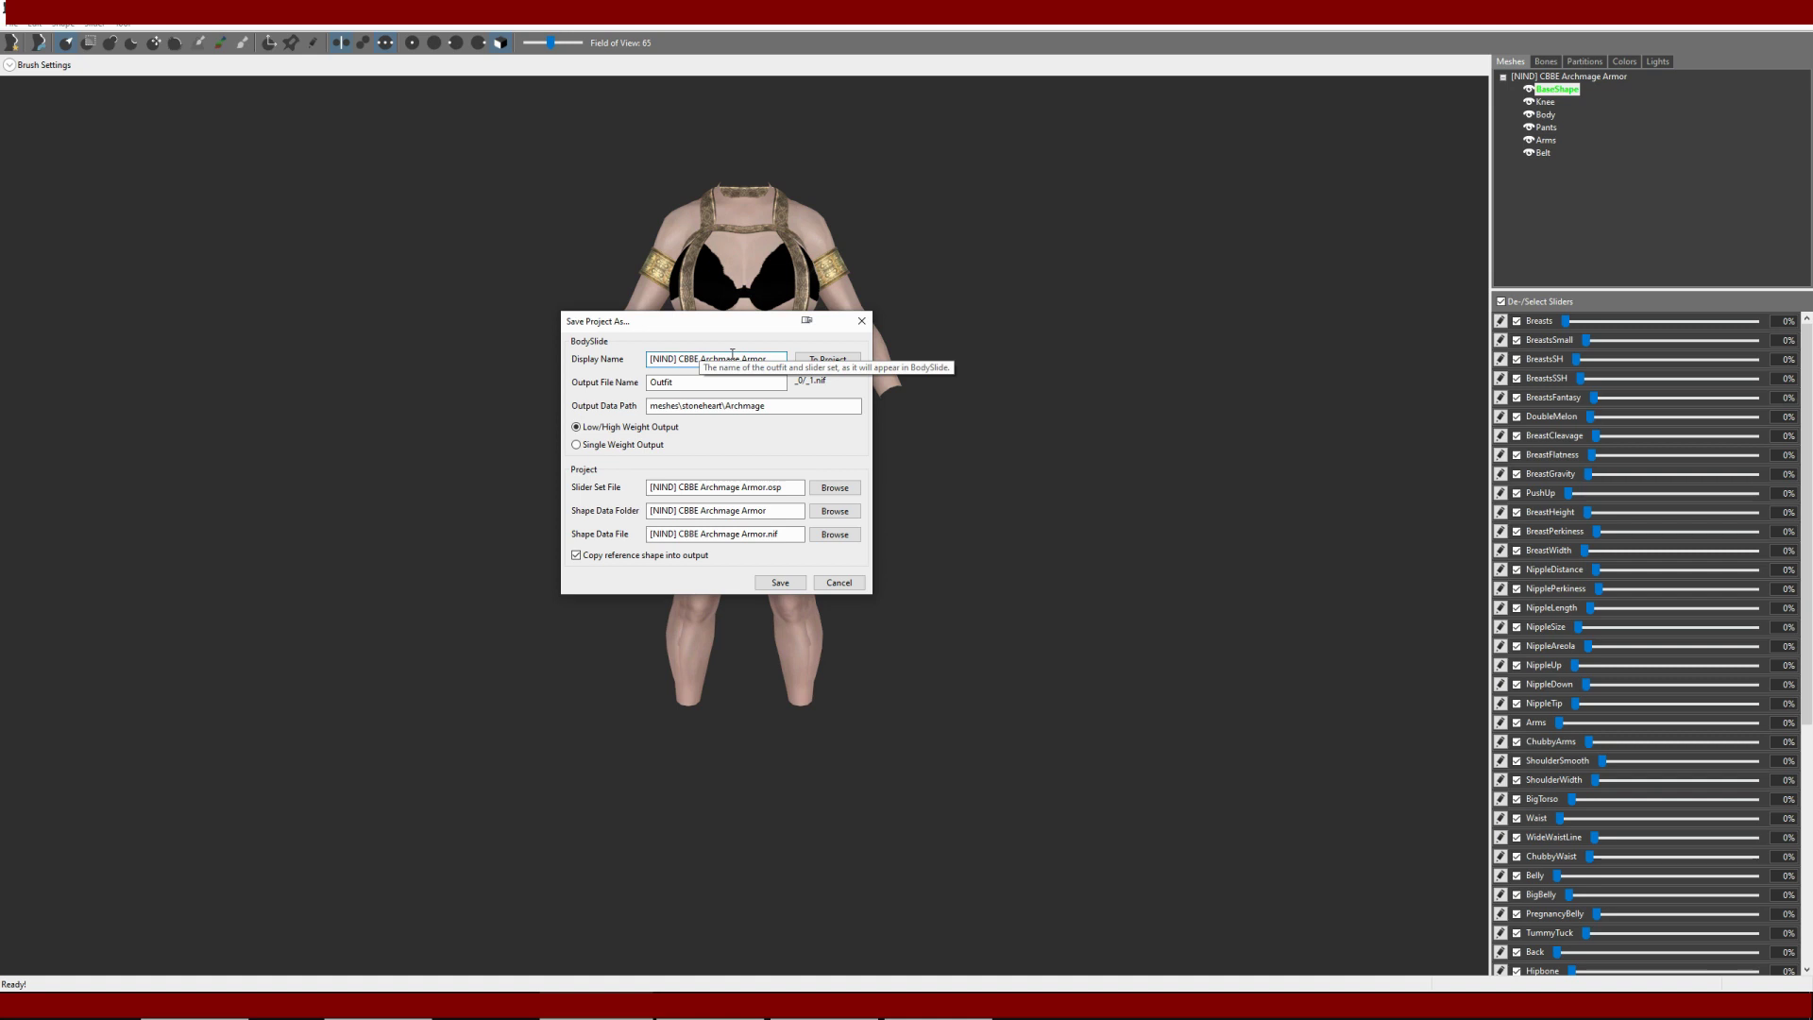
pyautogui.click(783, 359)
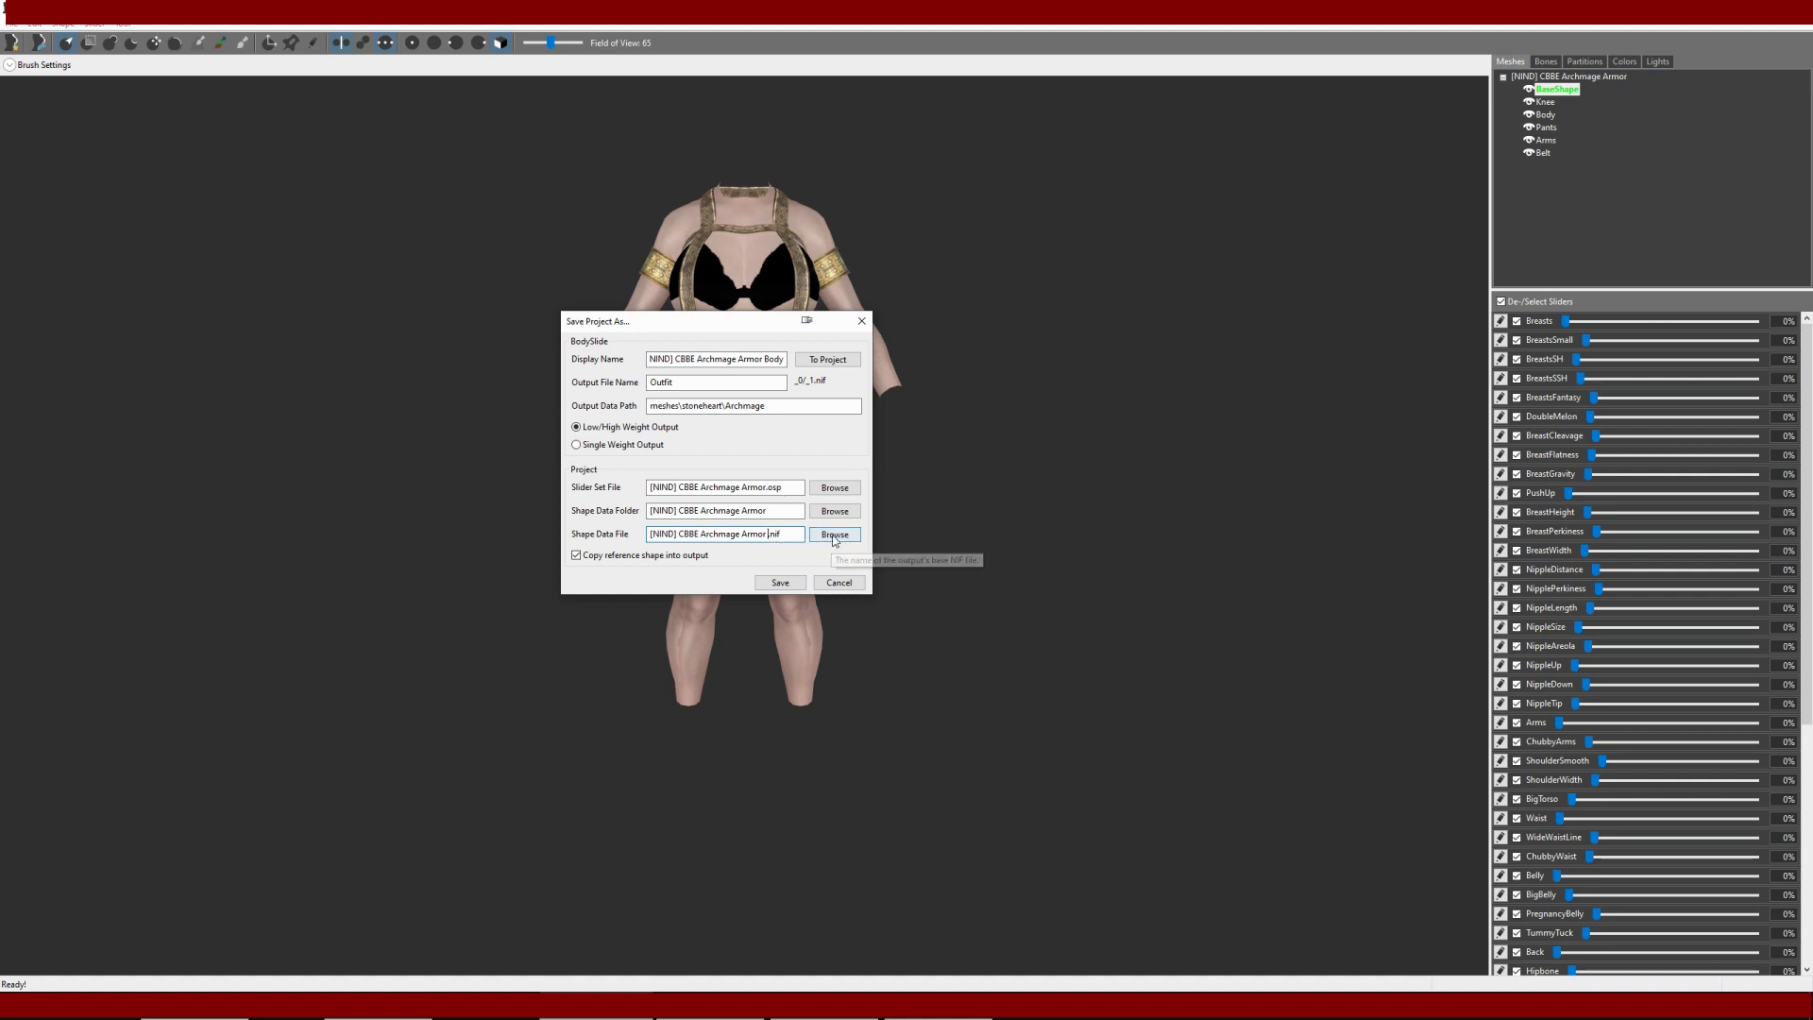
pyautogui.write('Body')
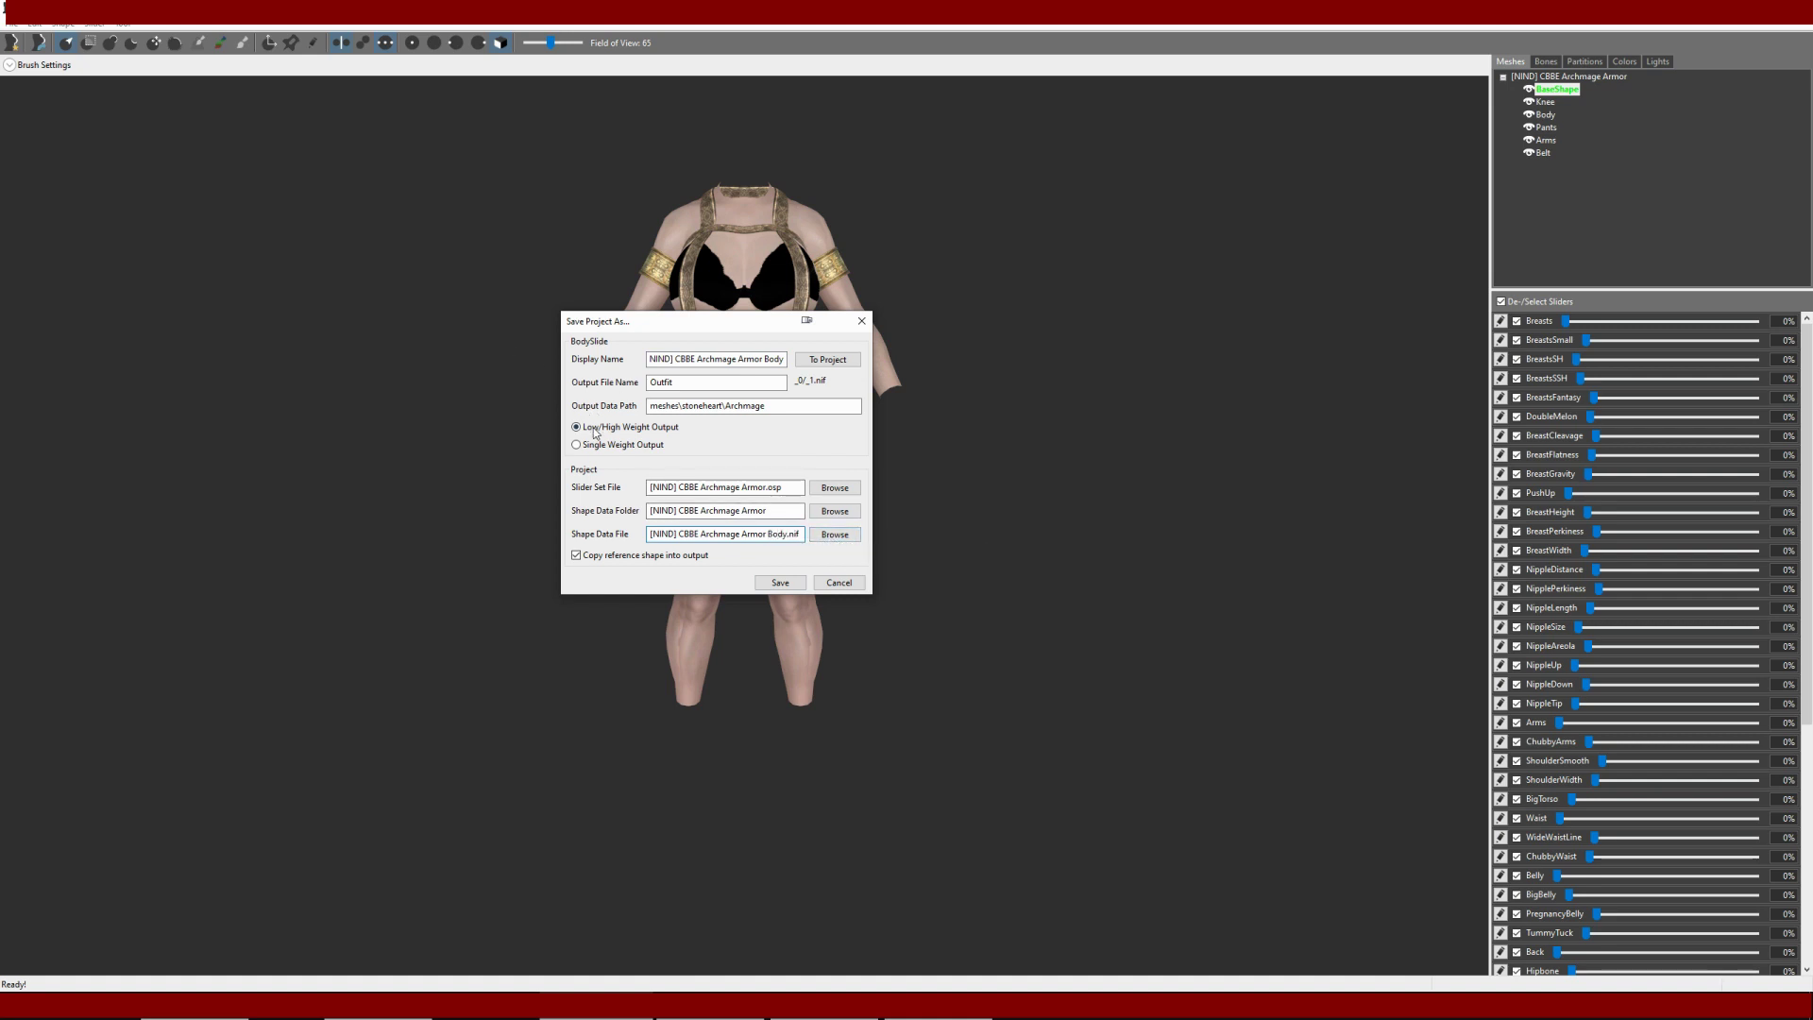
# Review the shape data folder and file names, then save the Archmage armour project.
pyautogui.moveTo(665, 487)
pyautogui.mouseDown()
pyautogui.moveTo(751, 487)
pyautogui.moveTo(718, 511)
pyautogui.moveTo(643, 487)
pyautogui.mouseUp()
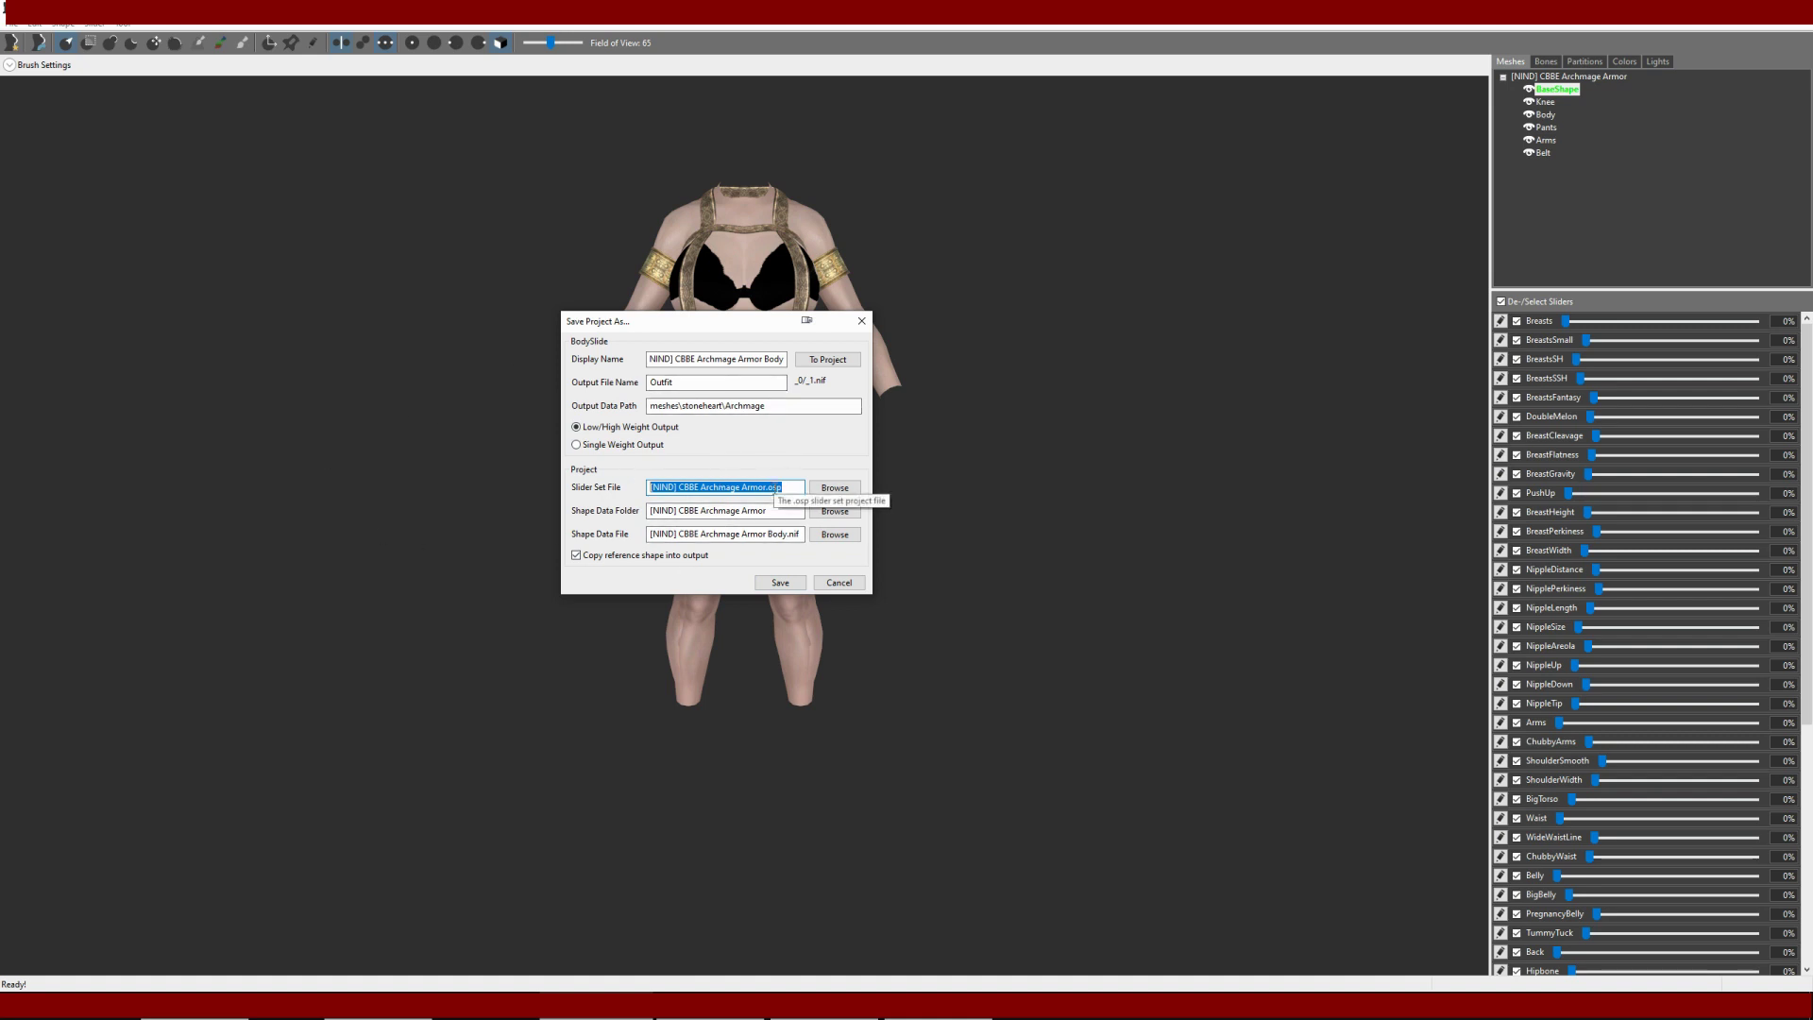
pyautogui.moveTo(770, 511); pyautogui.dragTo(593, 516)
pyautogui.hotkey('ctrl', 'c')
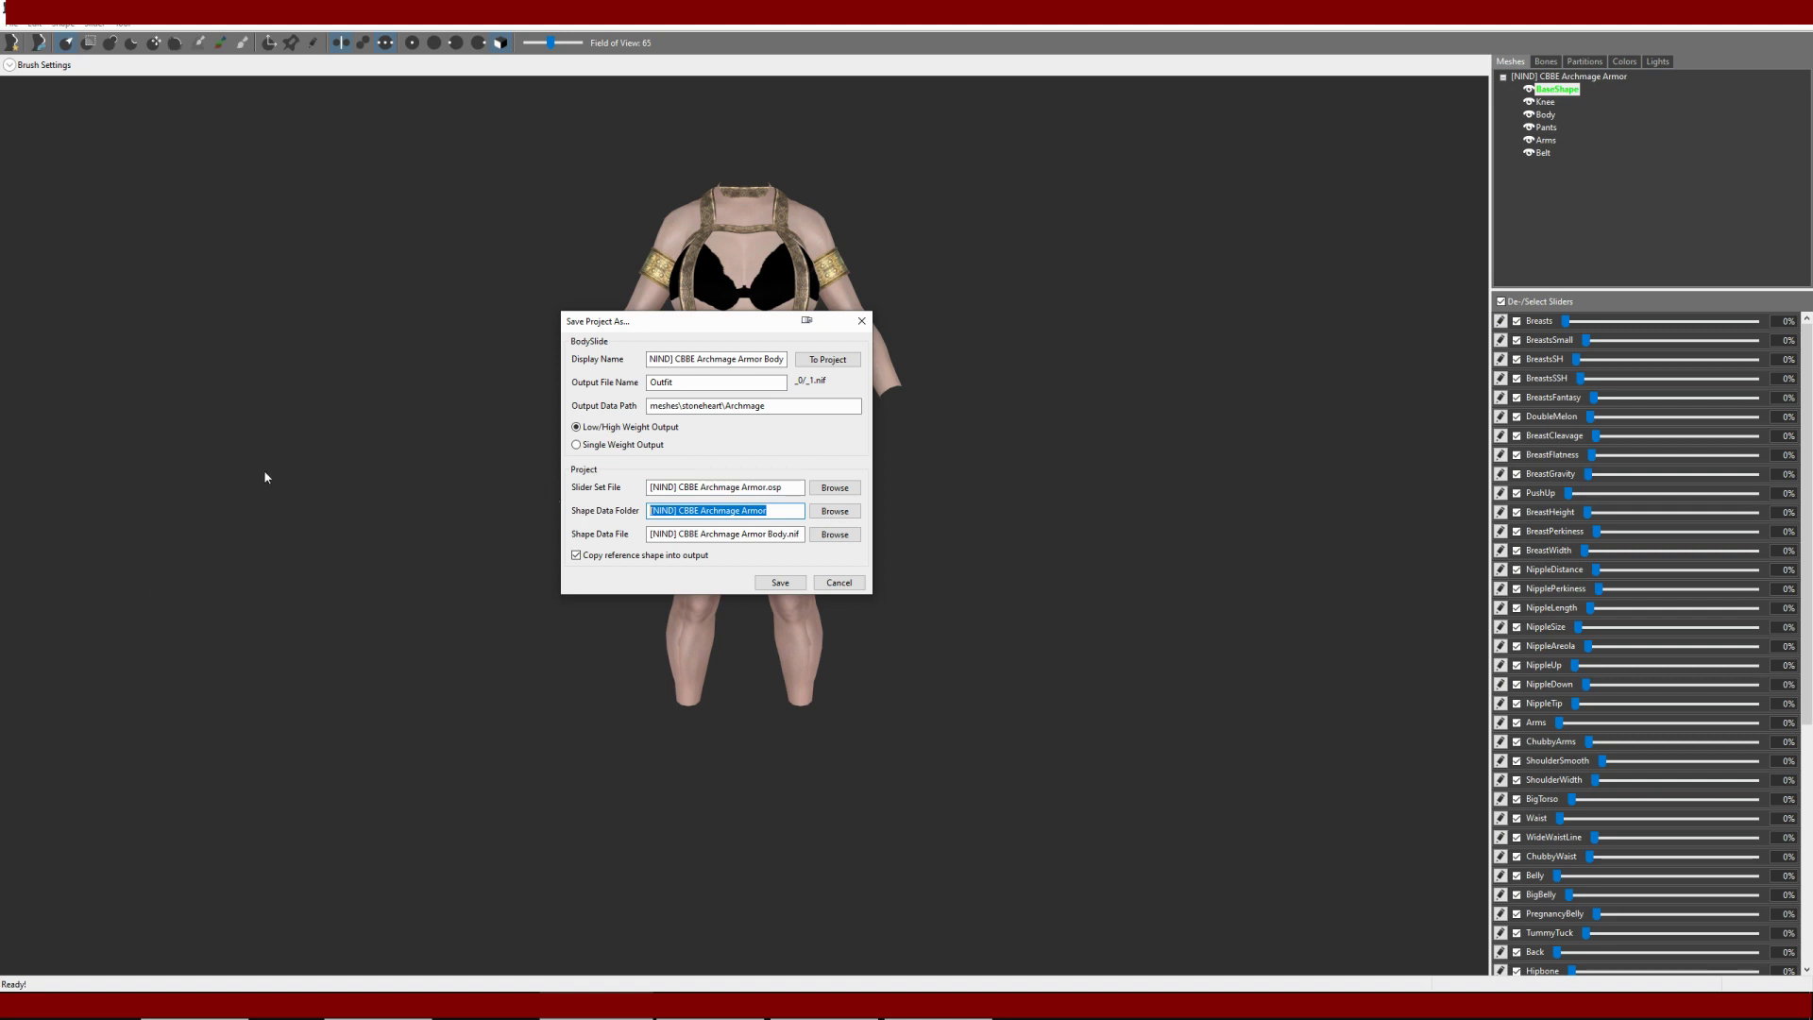
pyautogui.moveTo(800, 534); pyautogui.dragTo(585, 591)
pyautogui.click(730, 535)
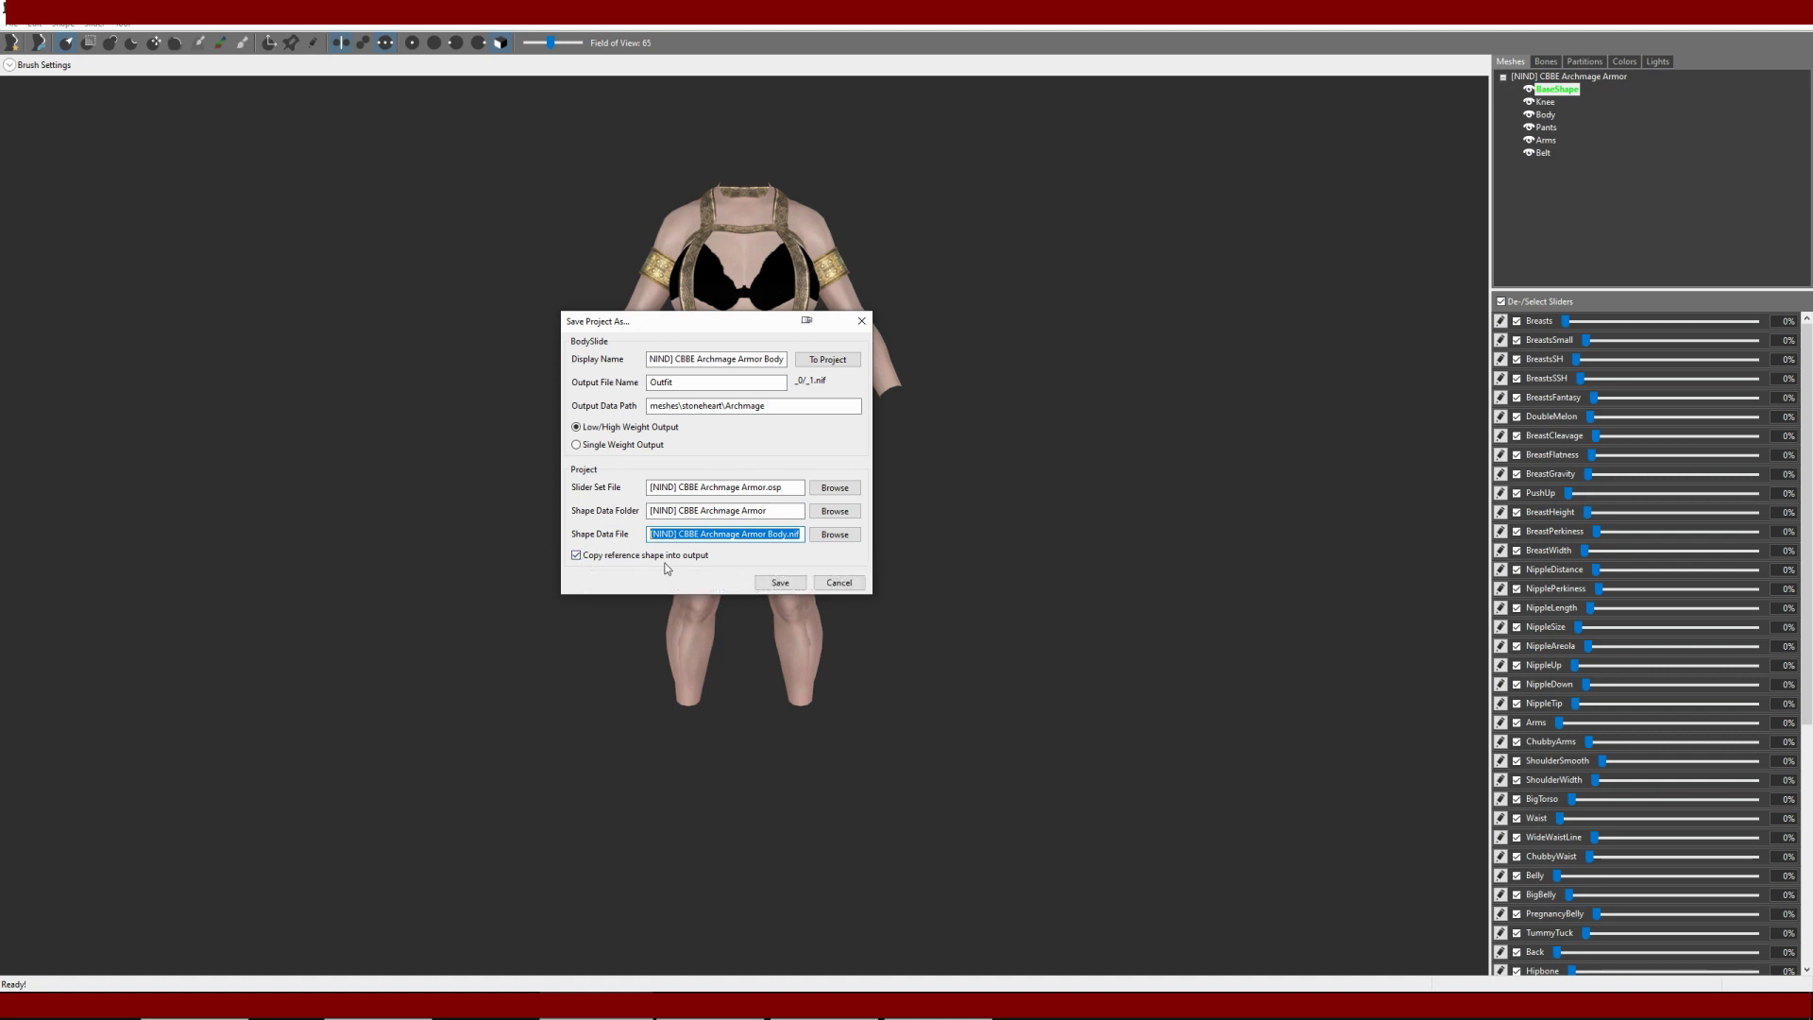
pyautogui.click(777, 582)
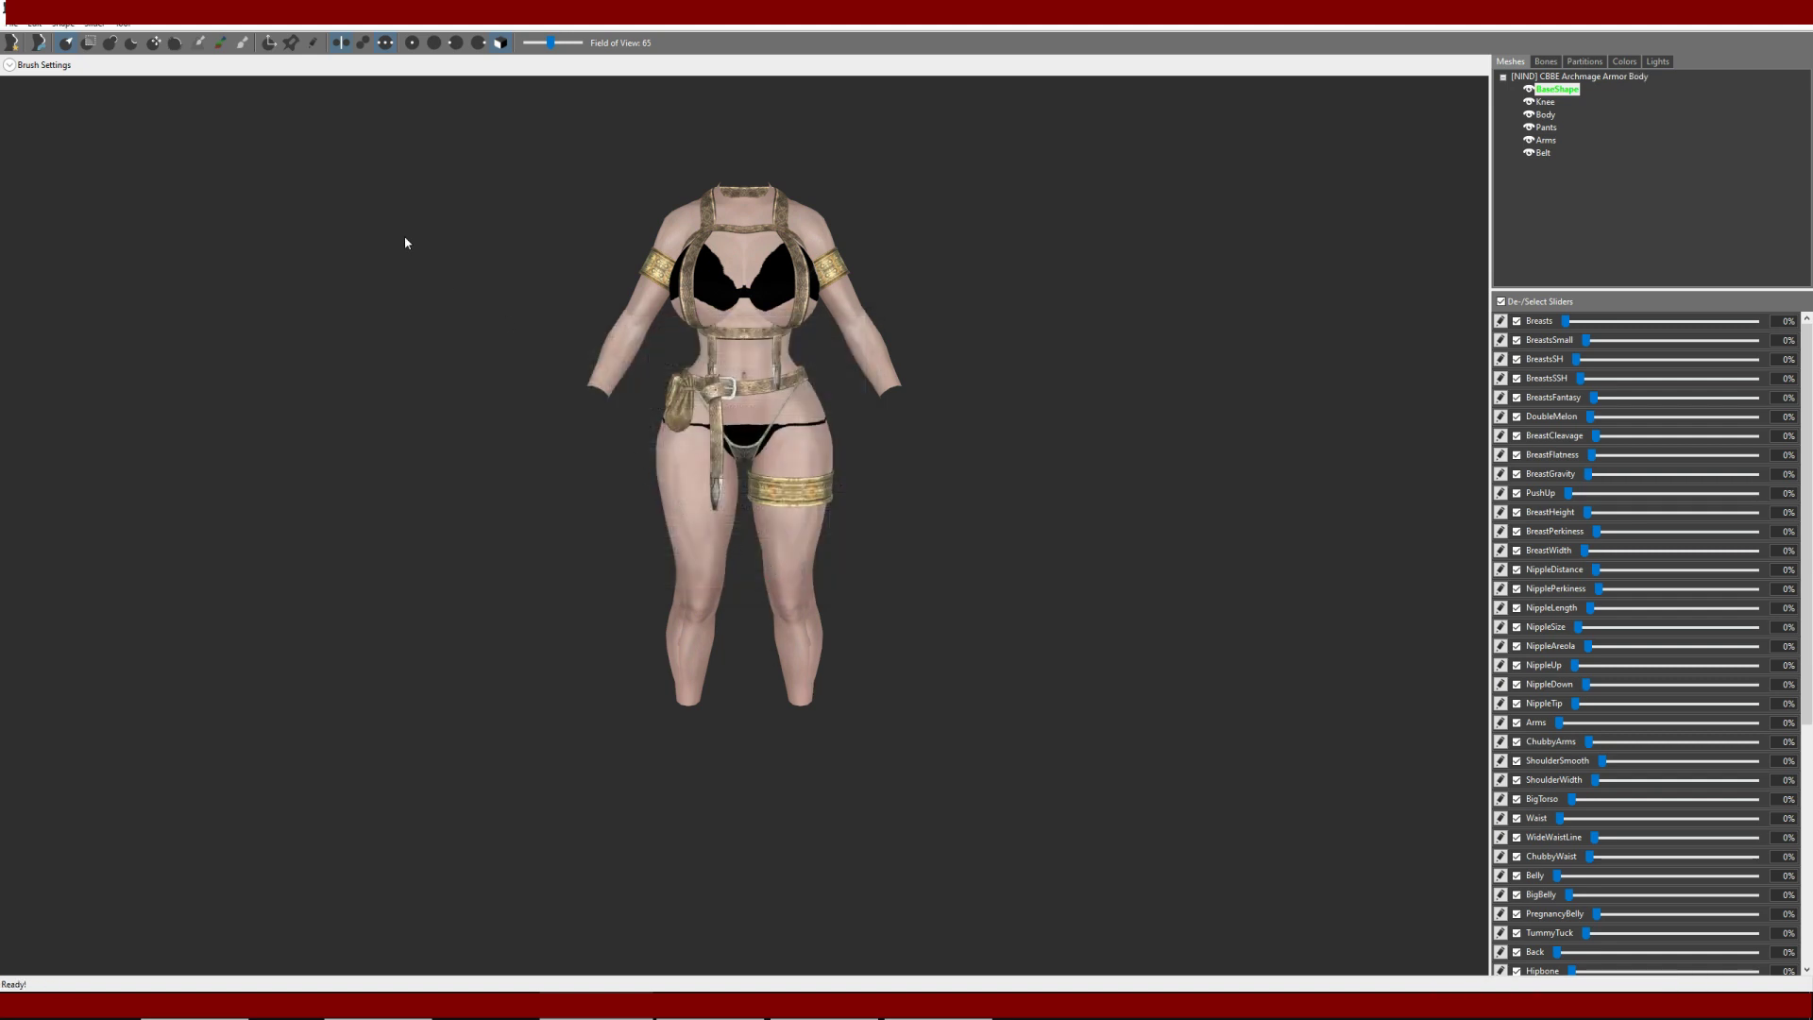
# Create a new CBBE Body project with the pasted Archmage Armor display name and Cloak.nif loaded.
pyautogui.click(12, 23)
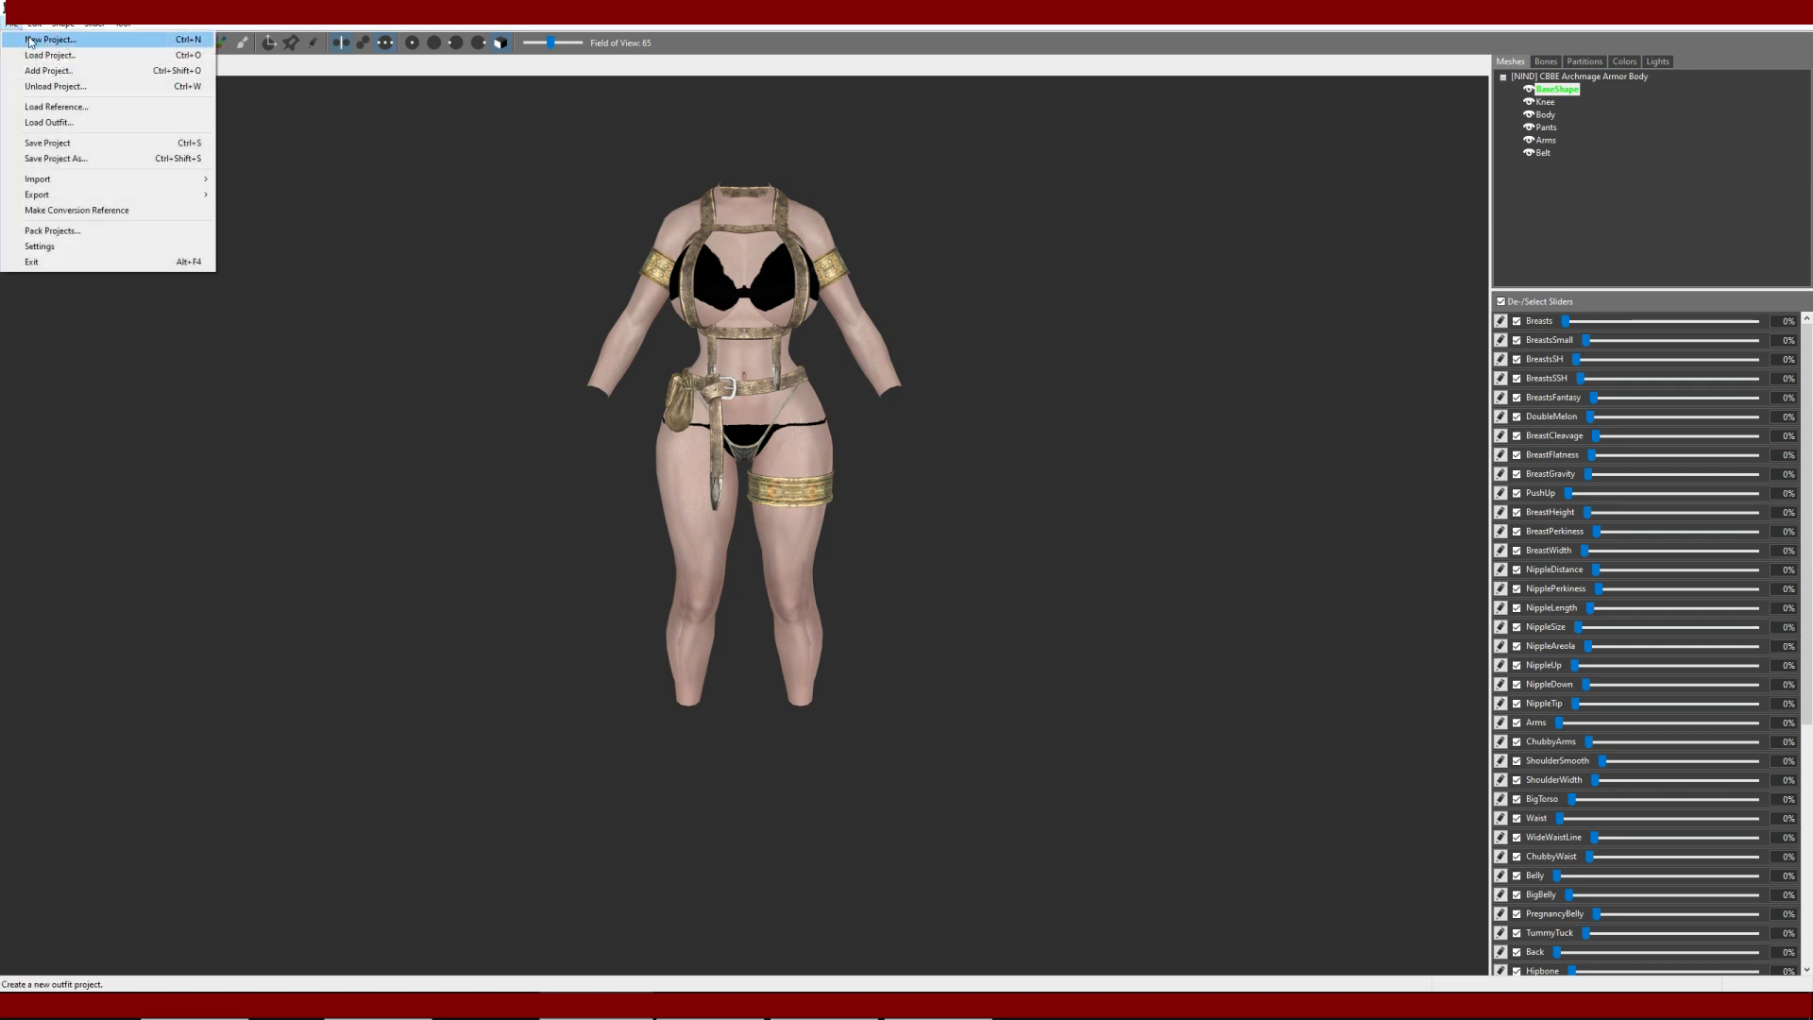
pyautogui.click(30, 41)
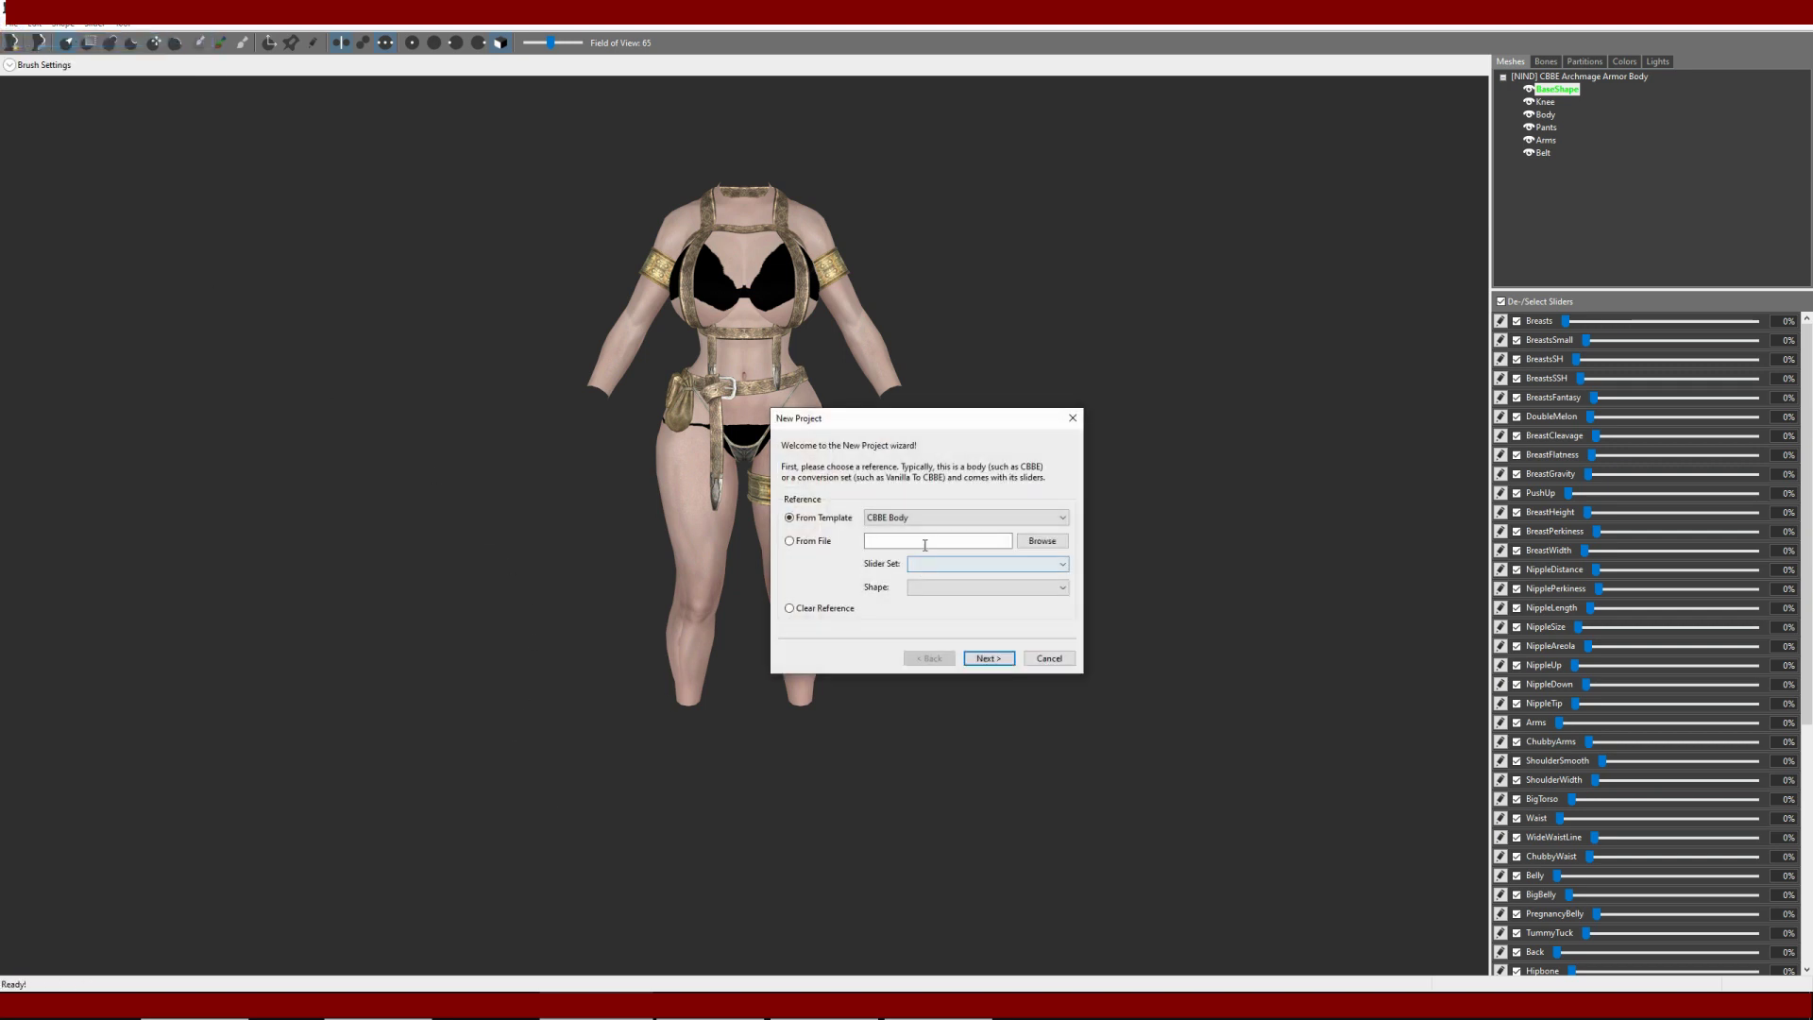
pyautogui.click(988, 658)
pyautogui.tripleClick(898, 461)
pyautogui.hotkey('ctrl', 'v')
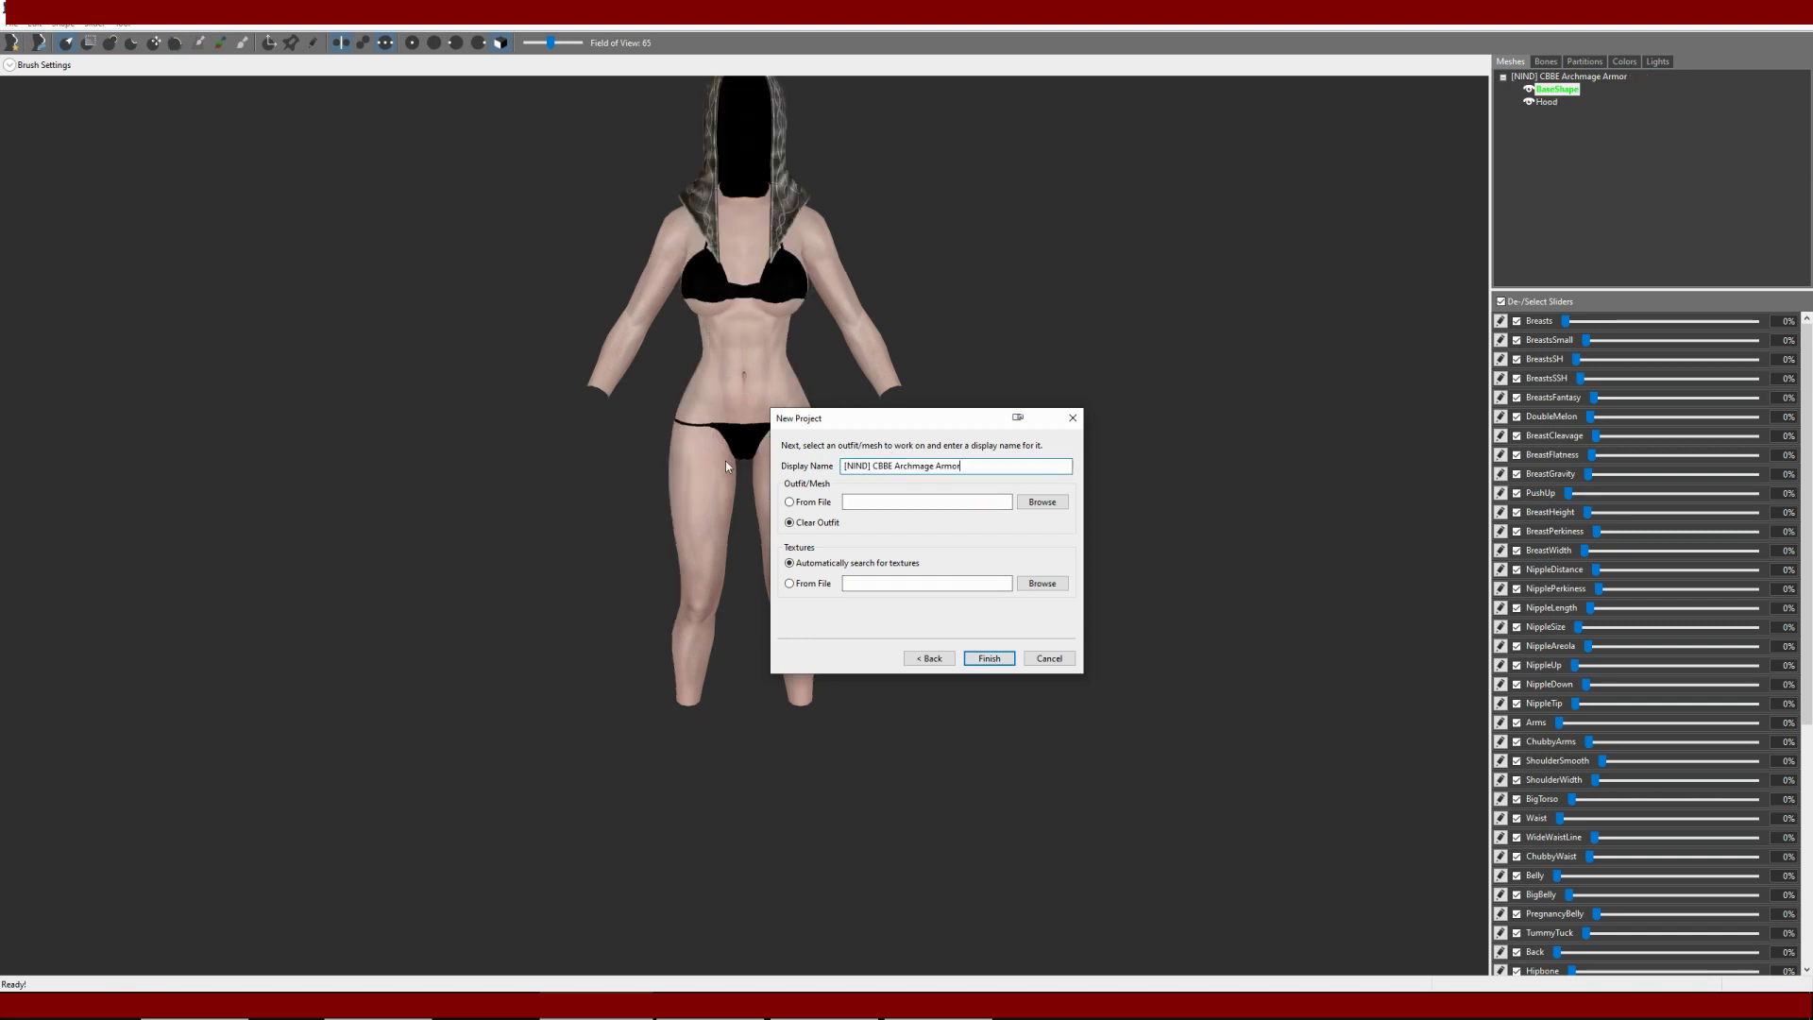
pyautogui.click(1037, 502)
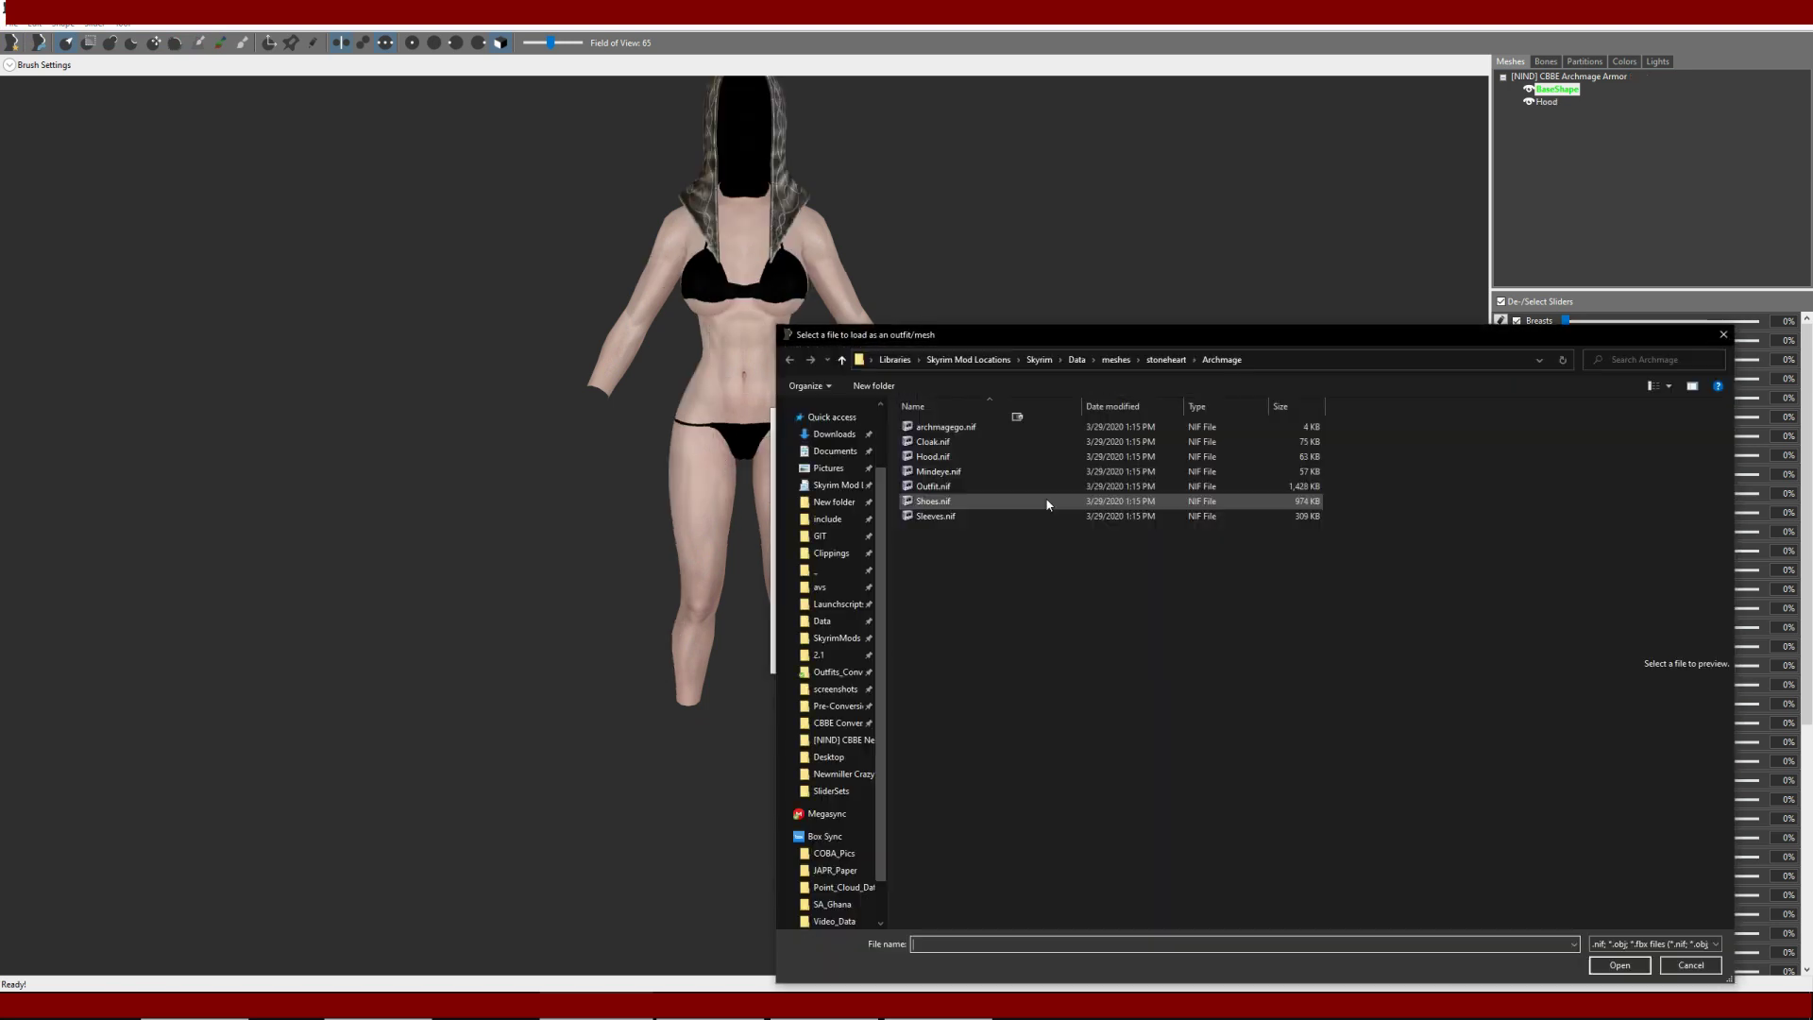
pyautogui.doubleClick(930, 441)
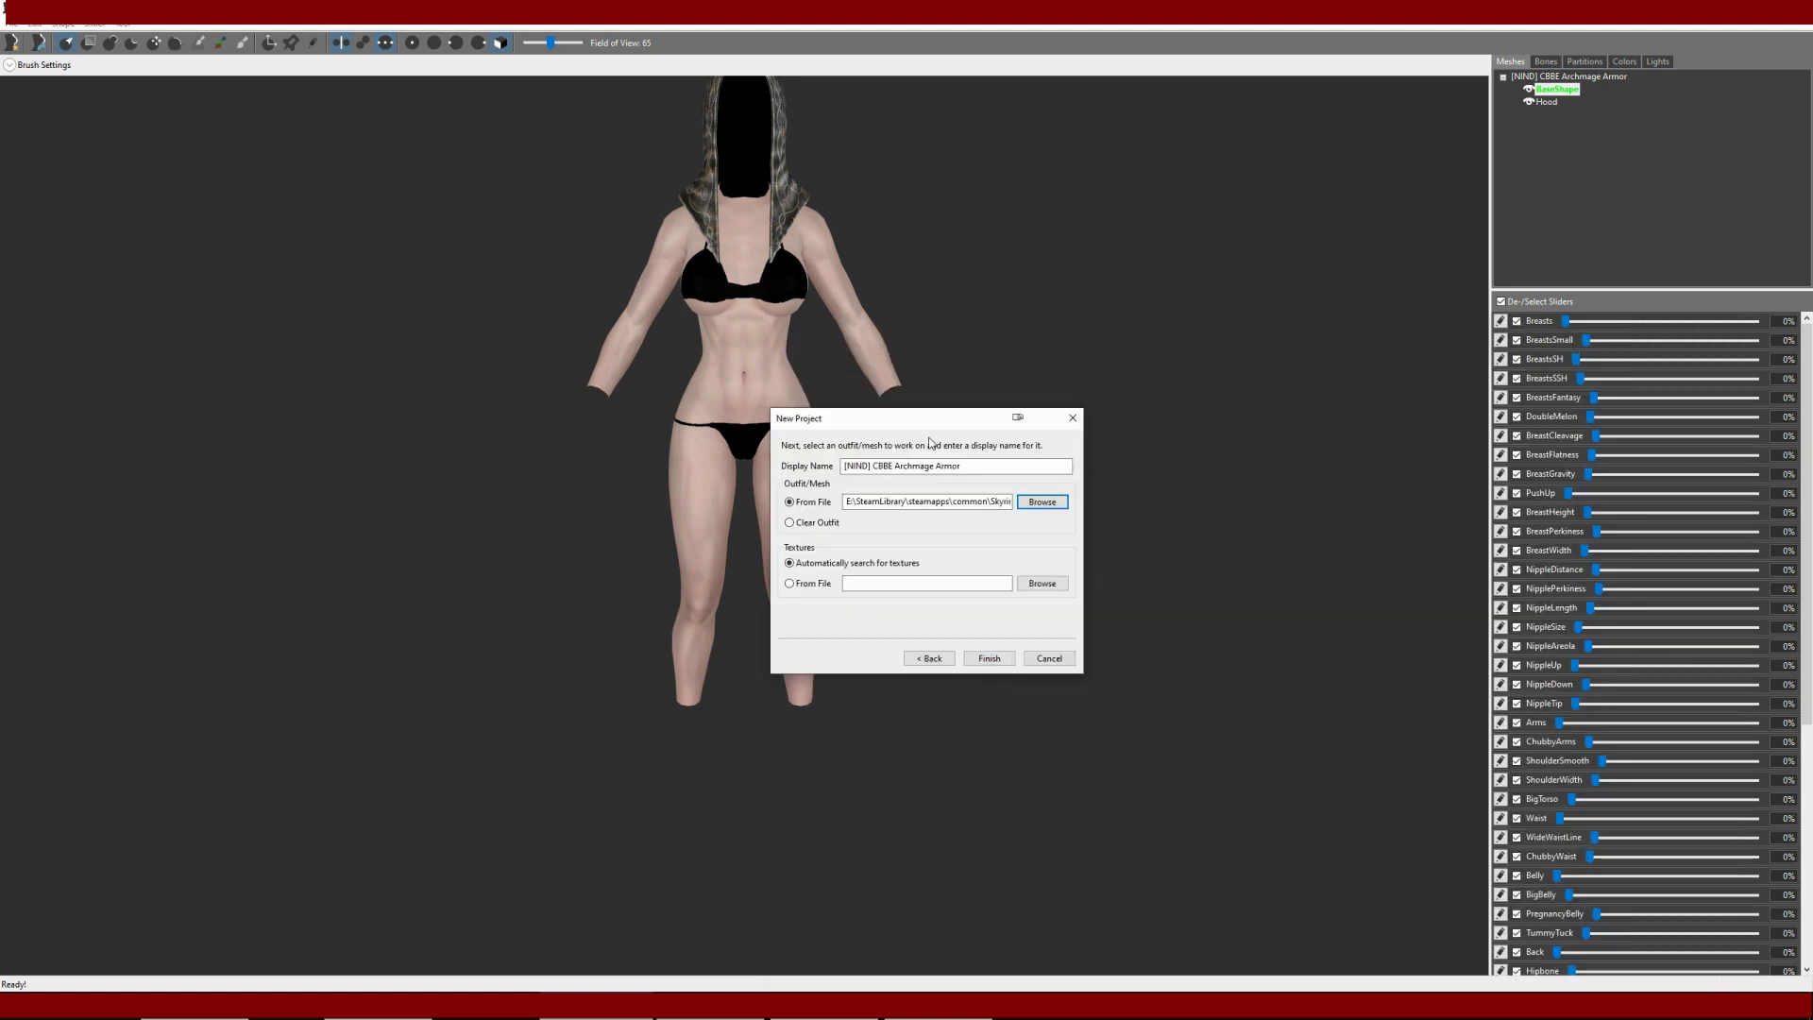
pyautogui.click(988, 658)
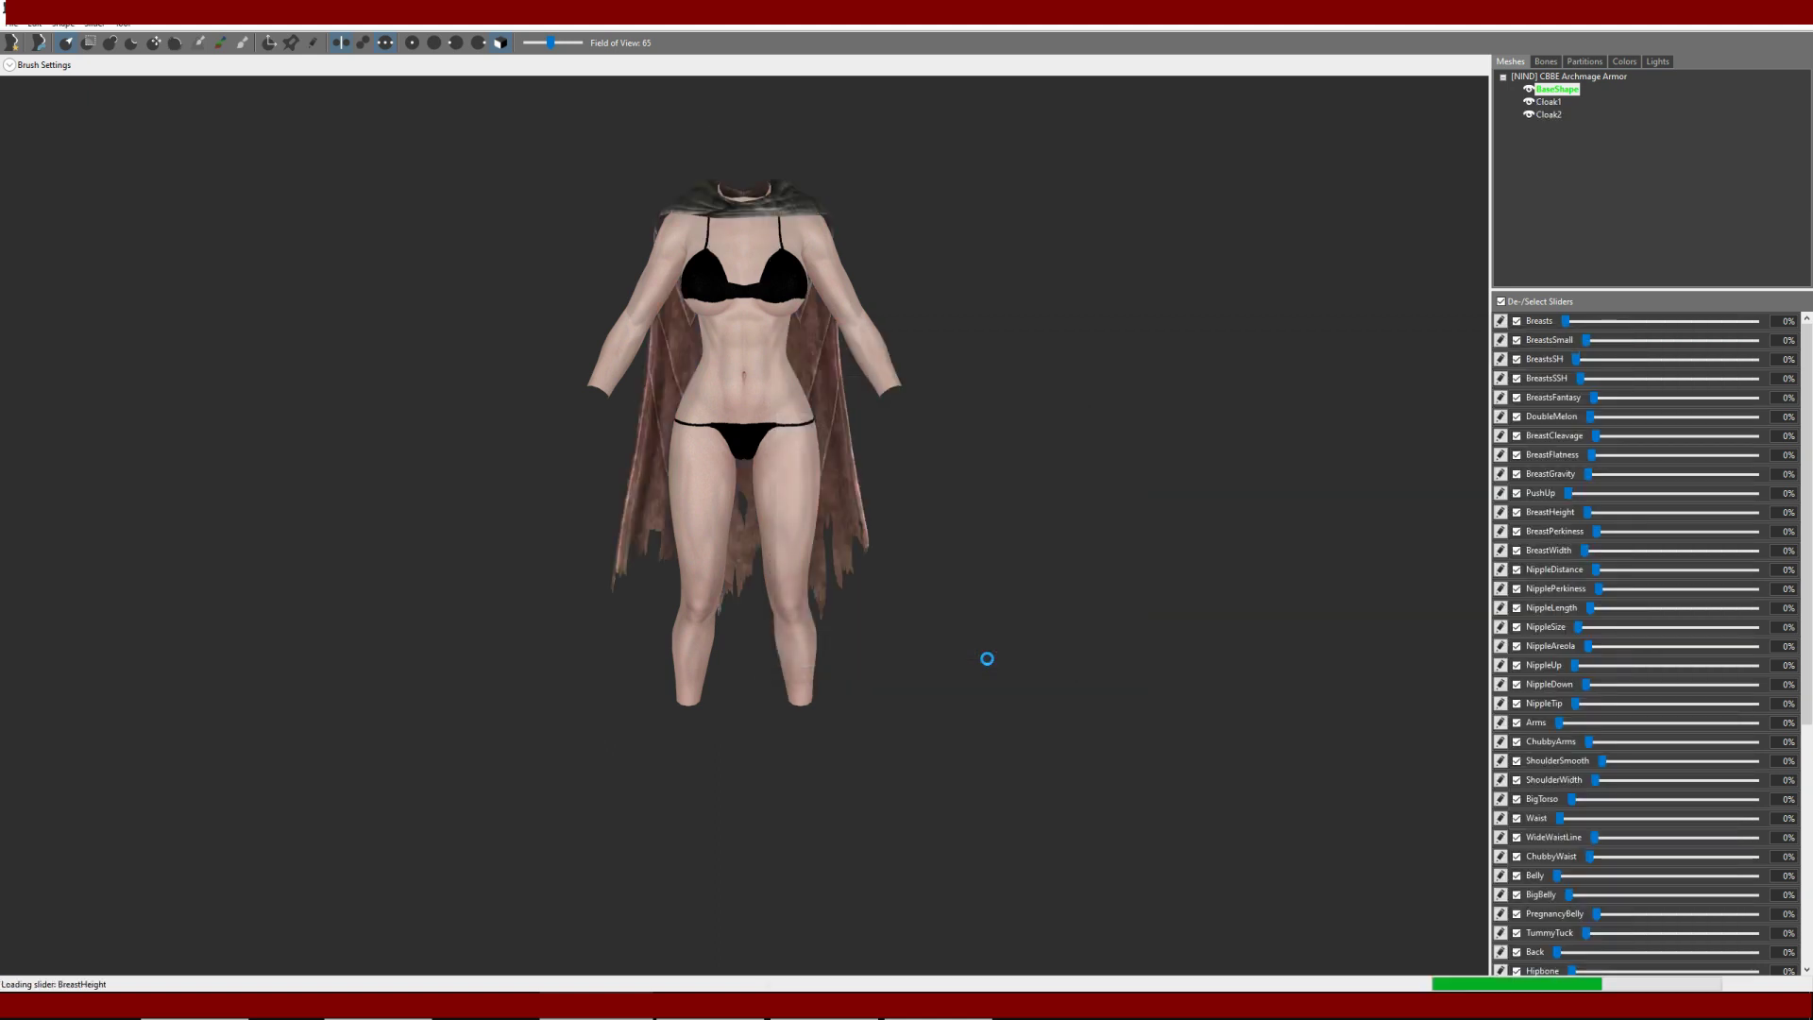
# Save as Archmage Armor Cloak, without copying the reference shape, appending 'Cloak' to the display and shape file names.
pyautogui.click(11, 24)
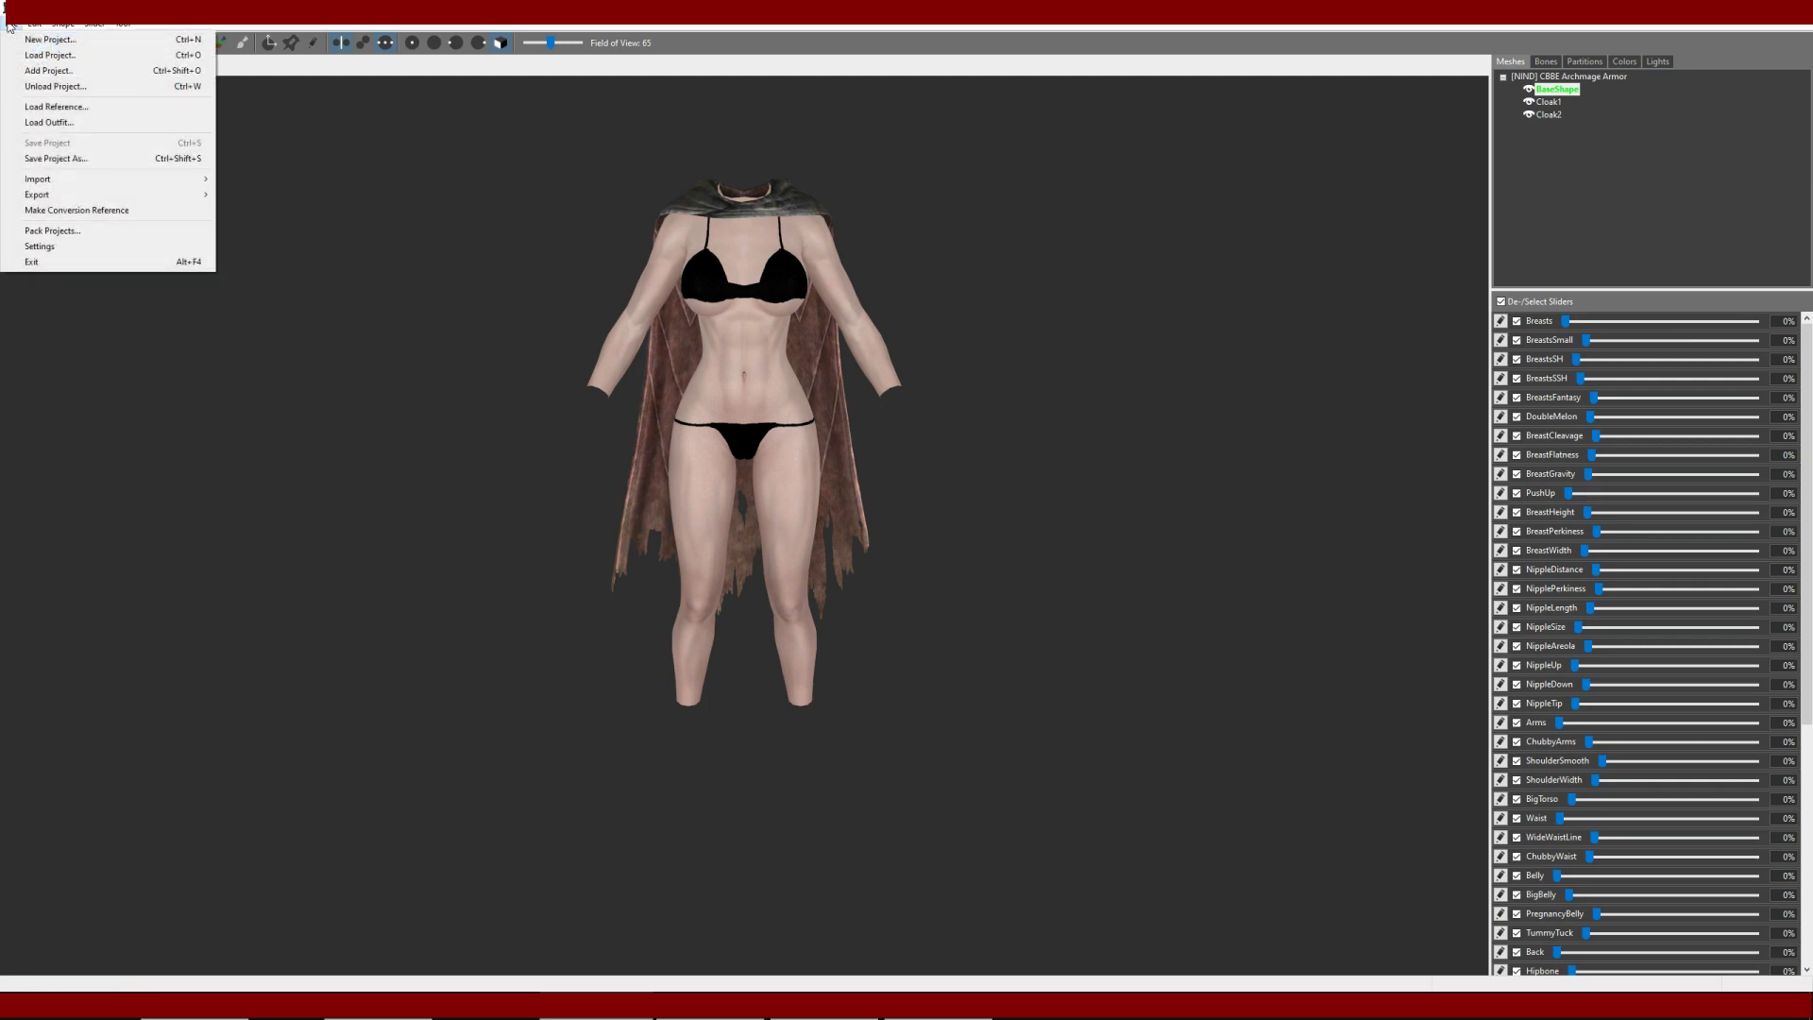
pyautogui.click(95, 158)
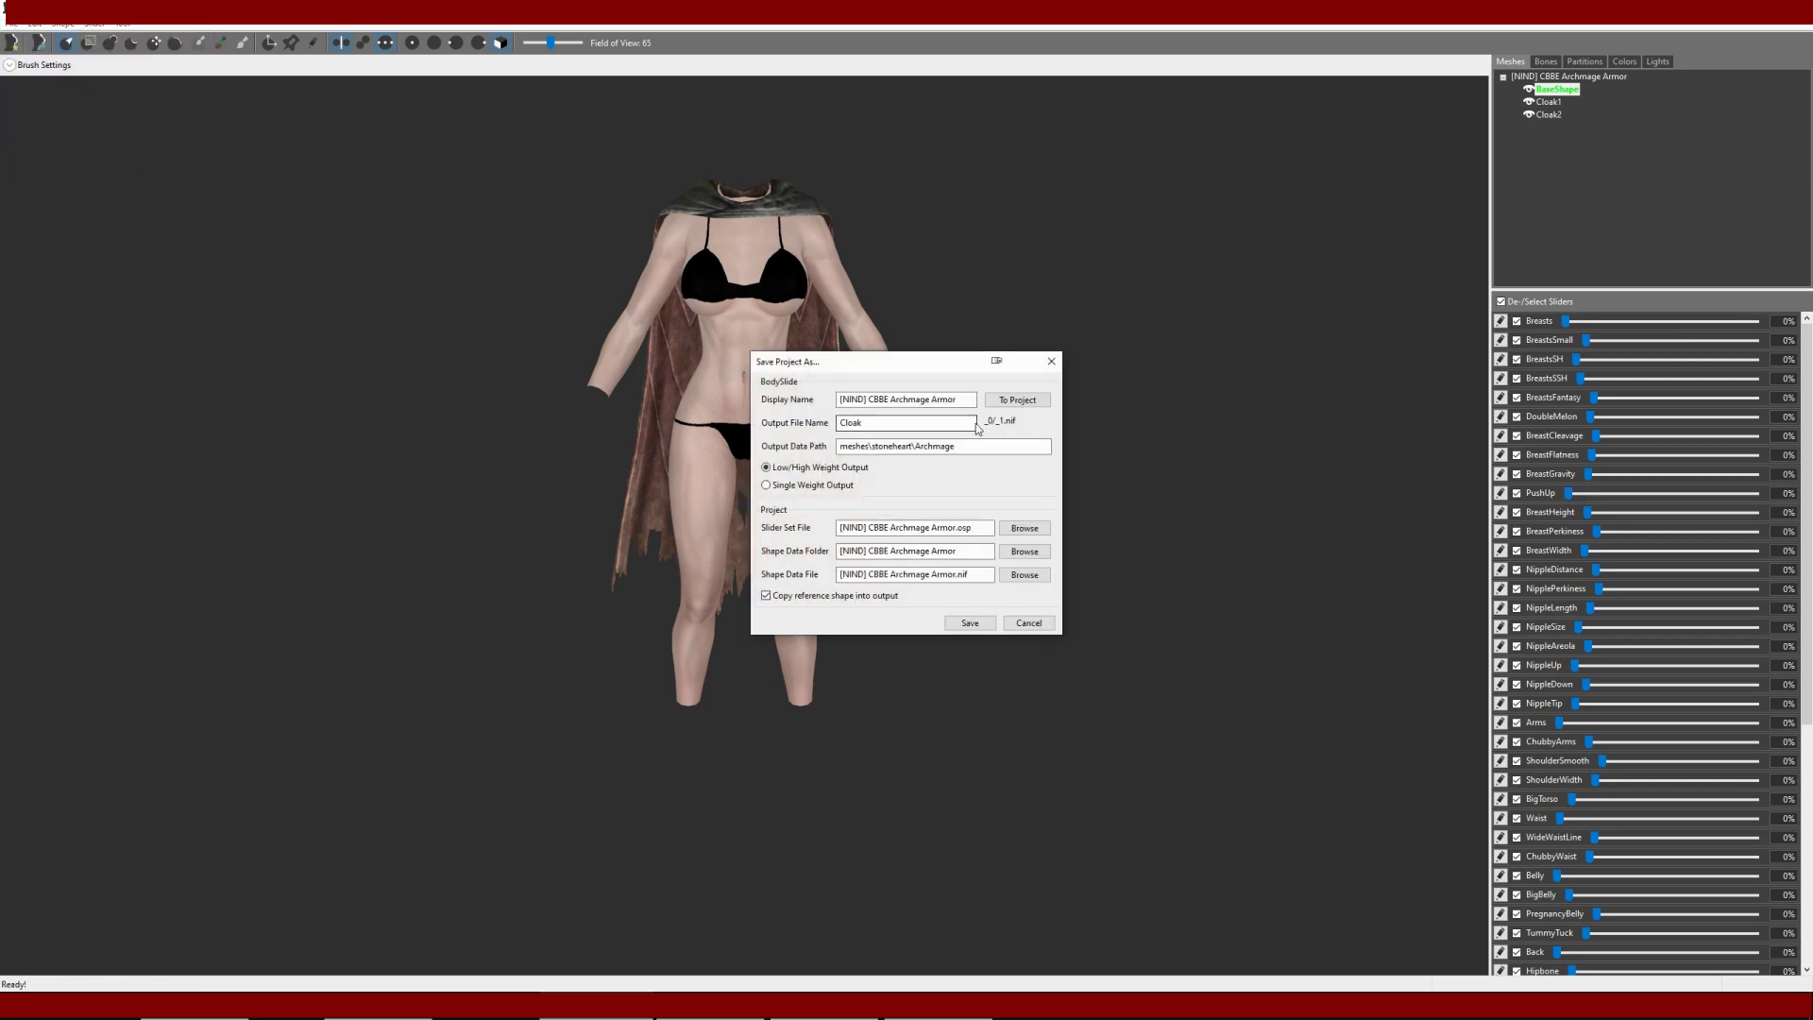
pyautogui.moveTo(773, 600)
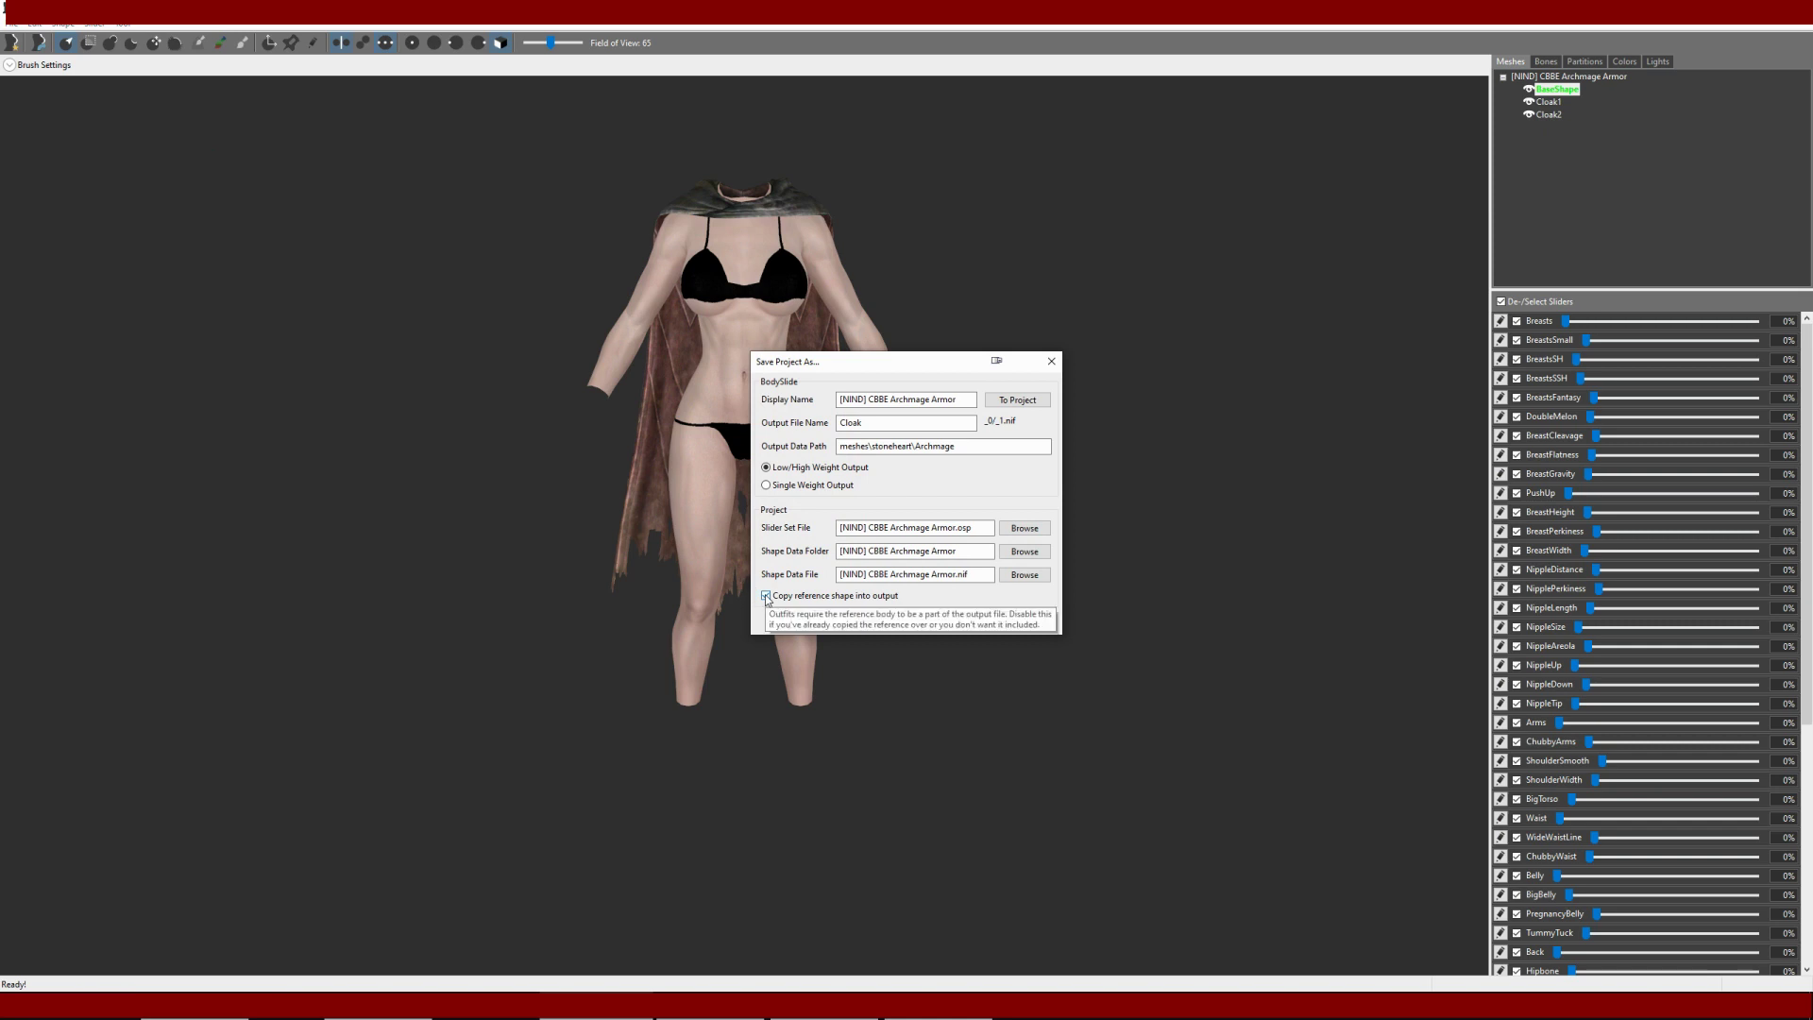
pyautogui.click(766, 595)
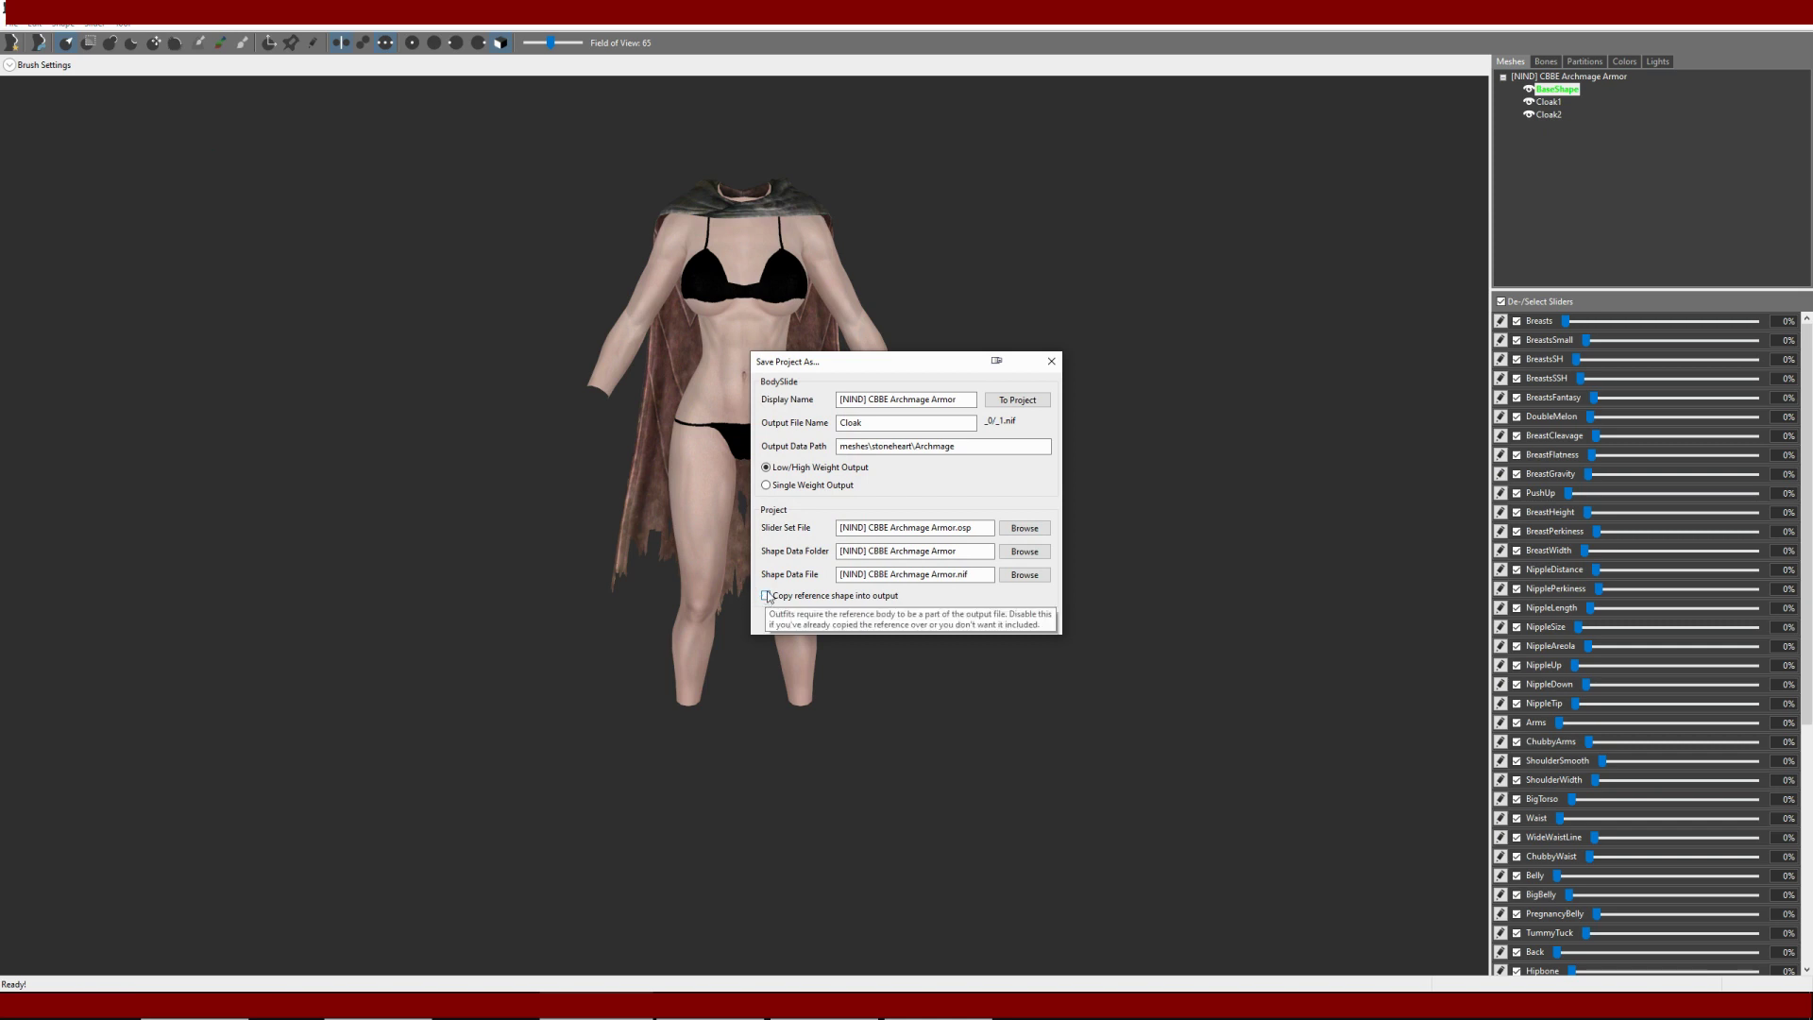
pyautogui.click(973, 397)
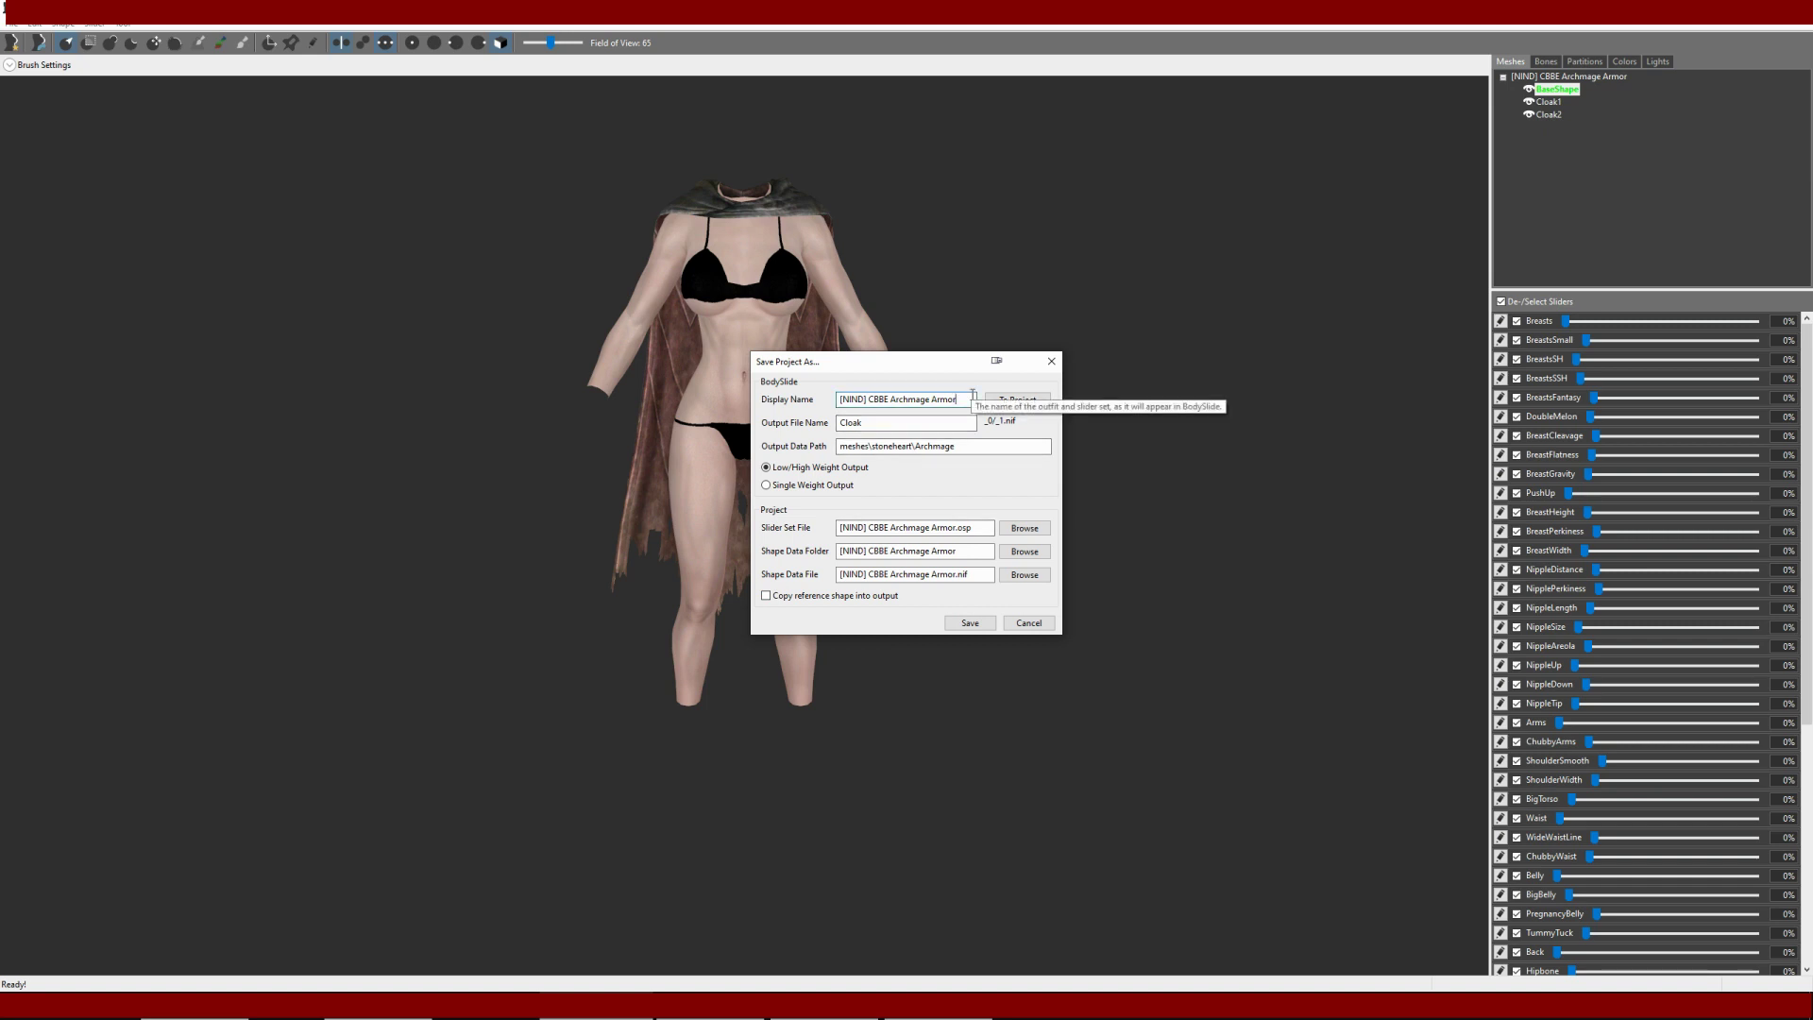
pyautogui.write('Cloak')
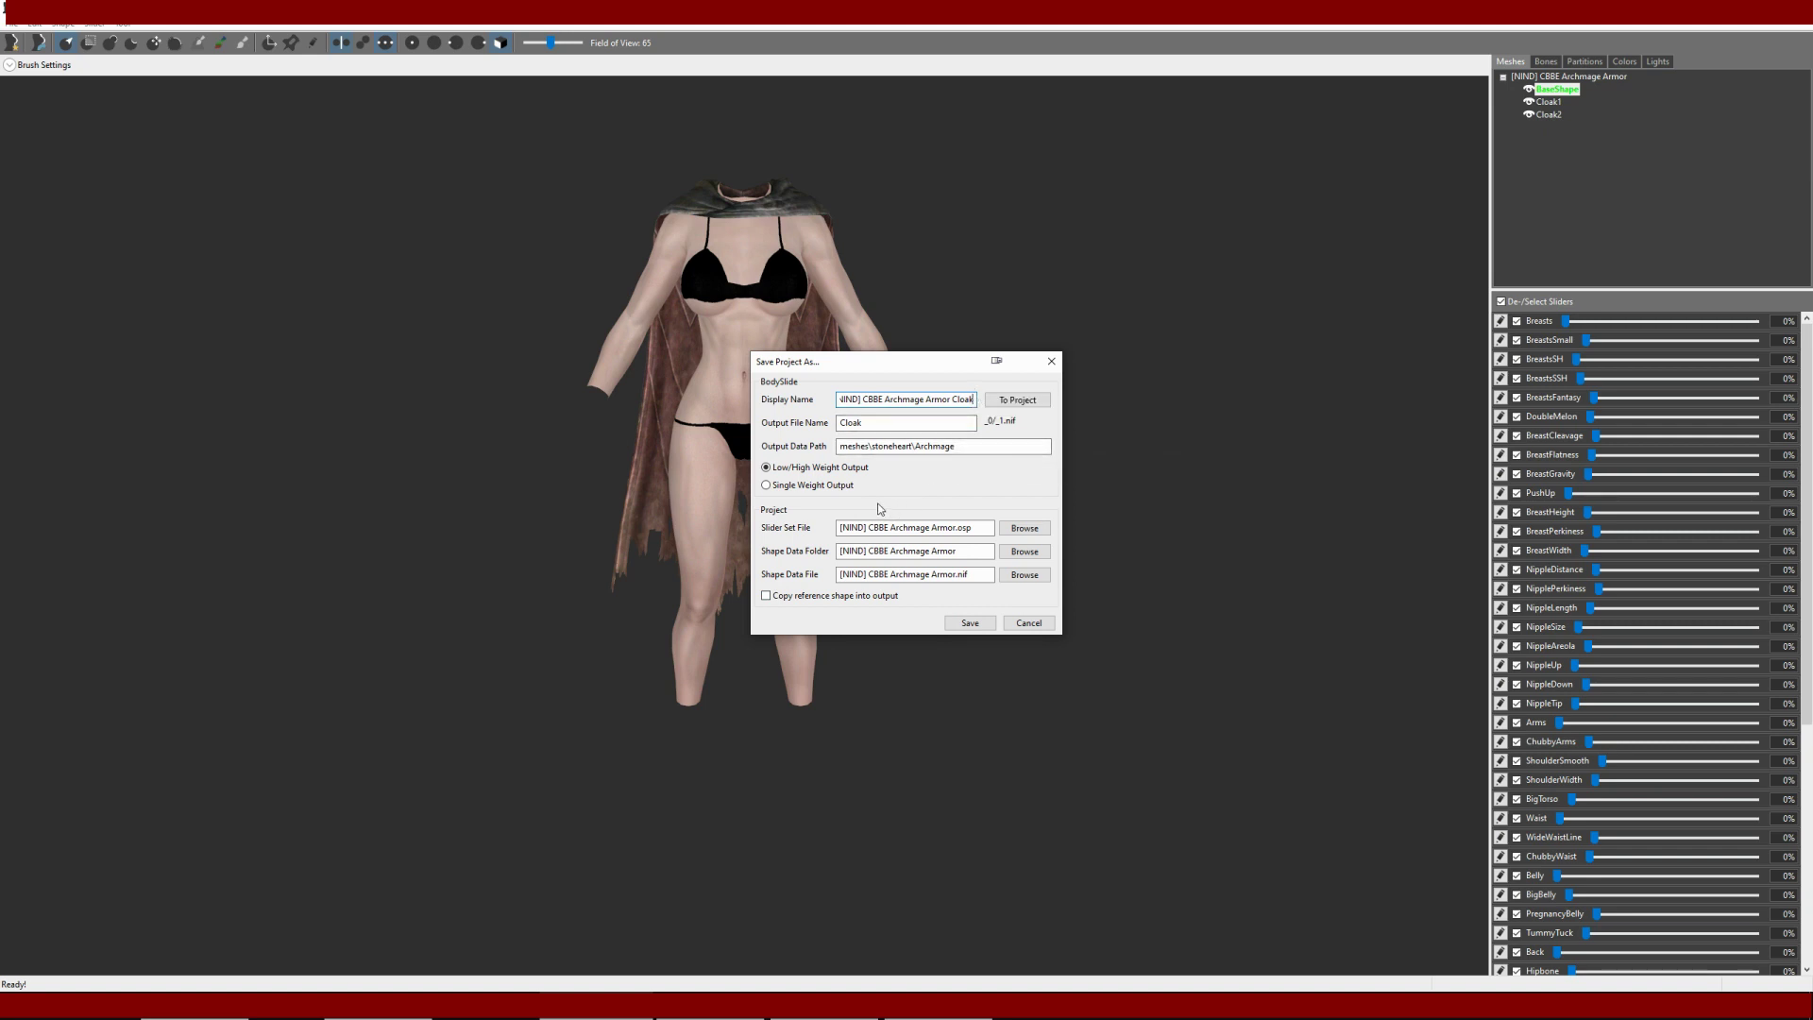
pyautogui.click(956, 575)
pyautogui.write('Cloak')
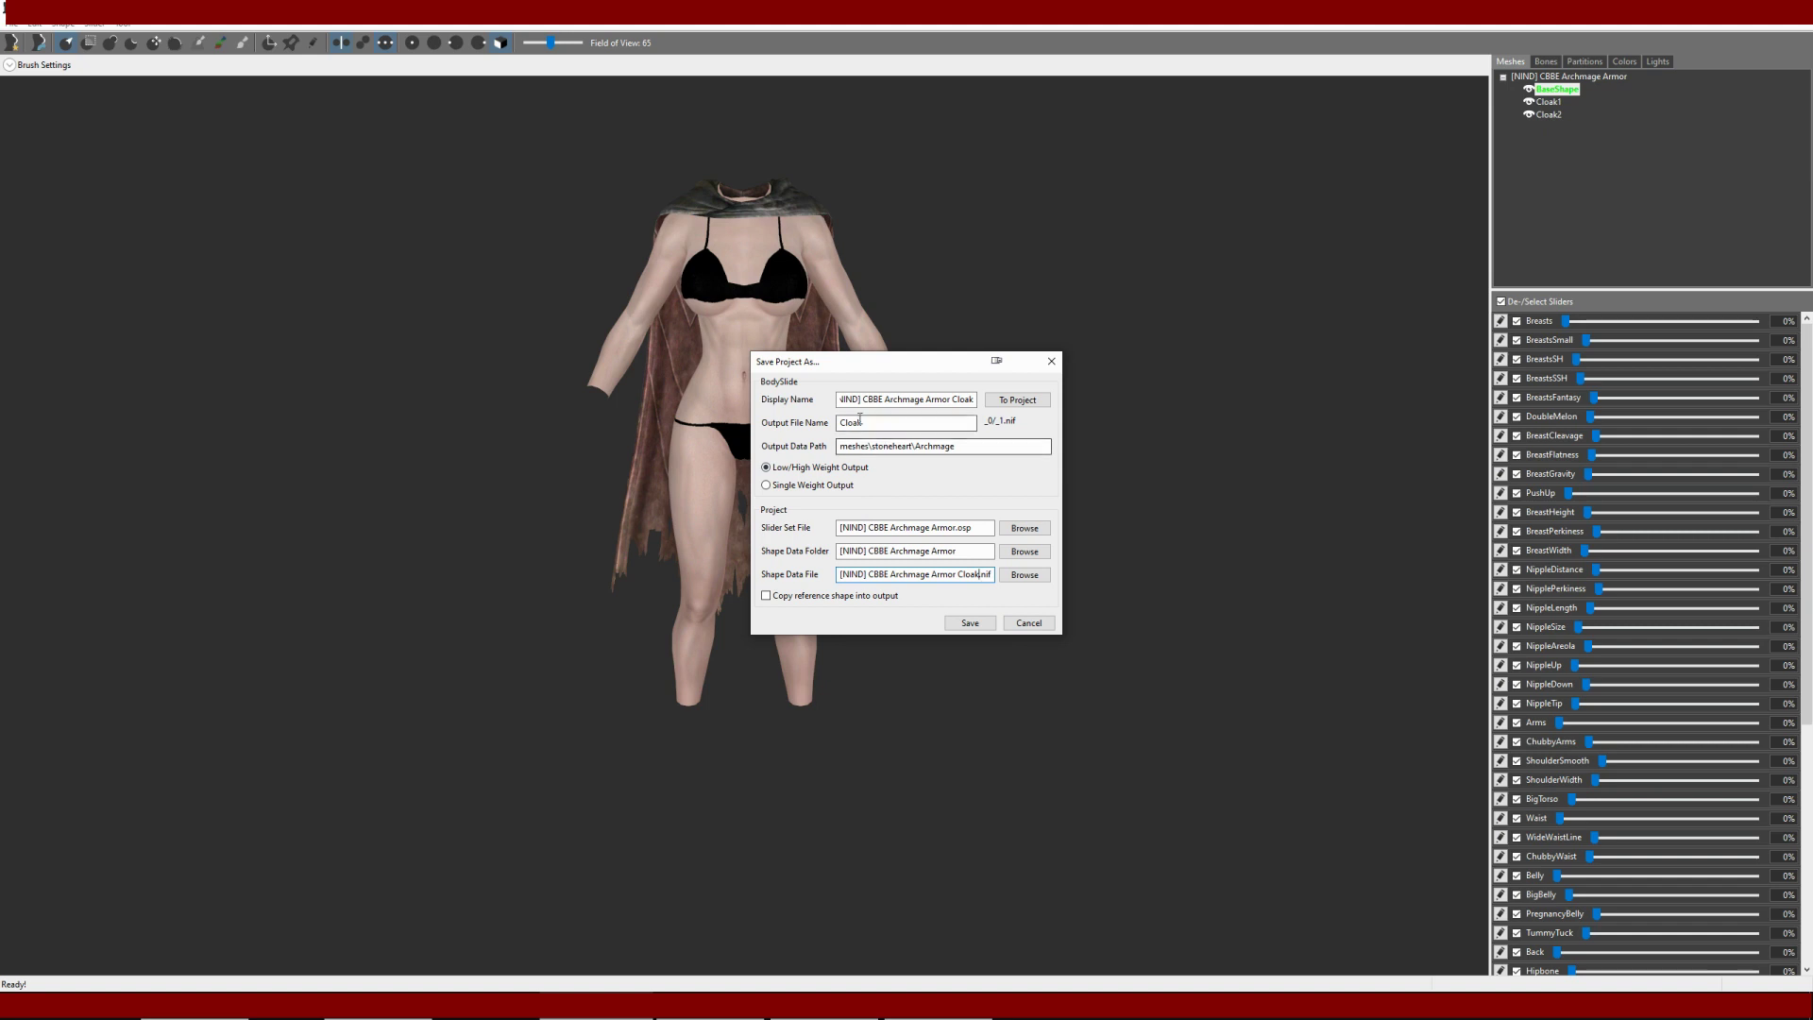
pyautogui.click(950, 625)
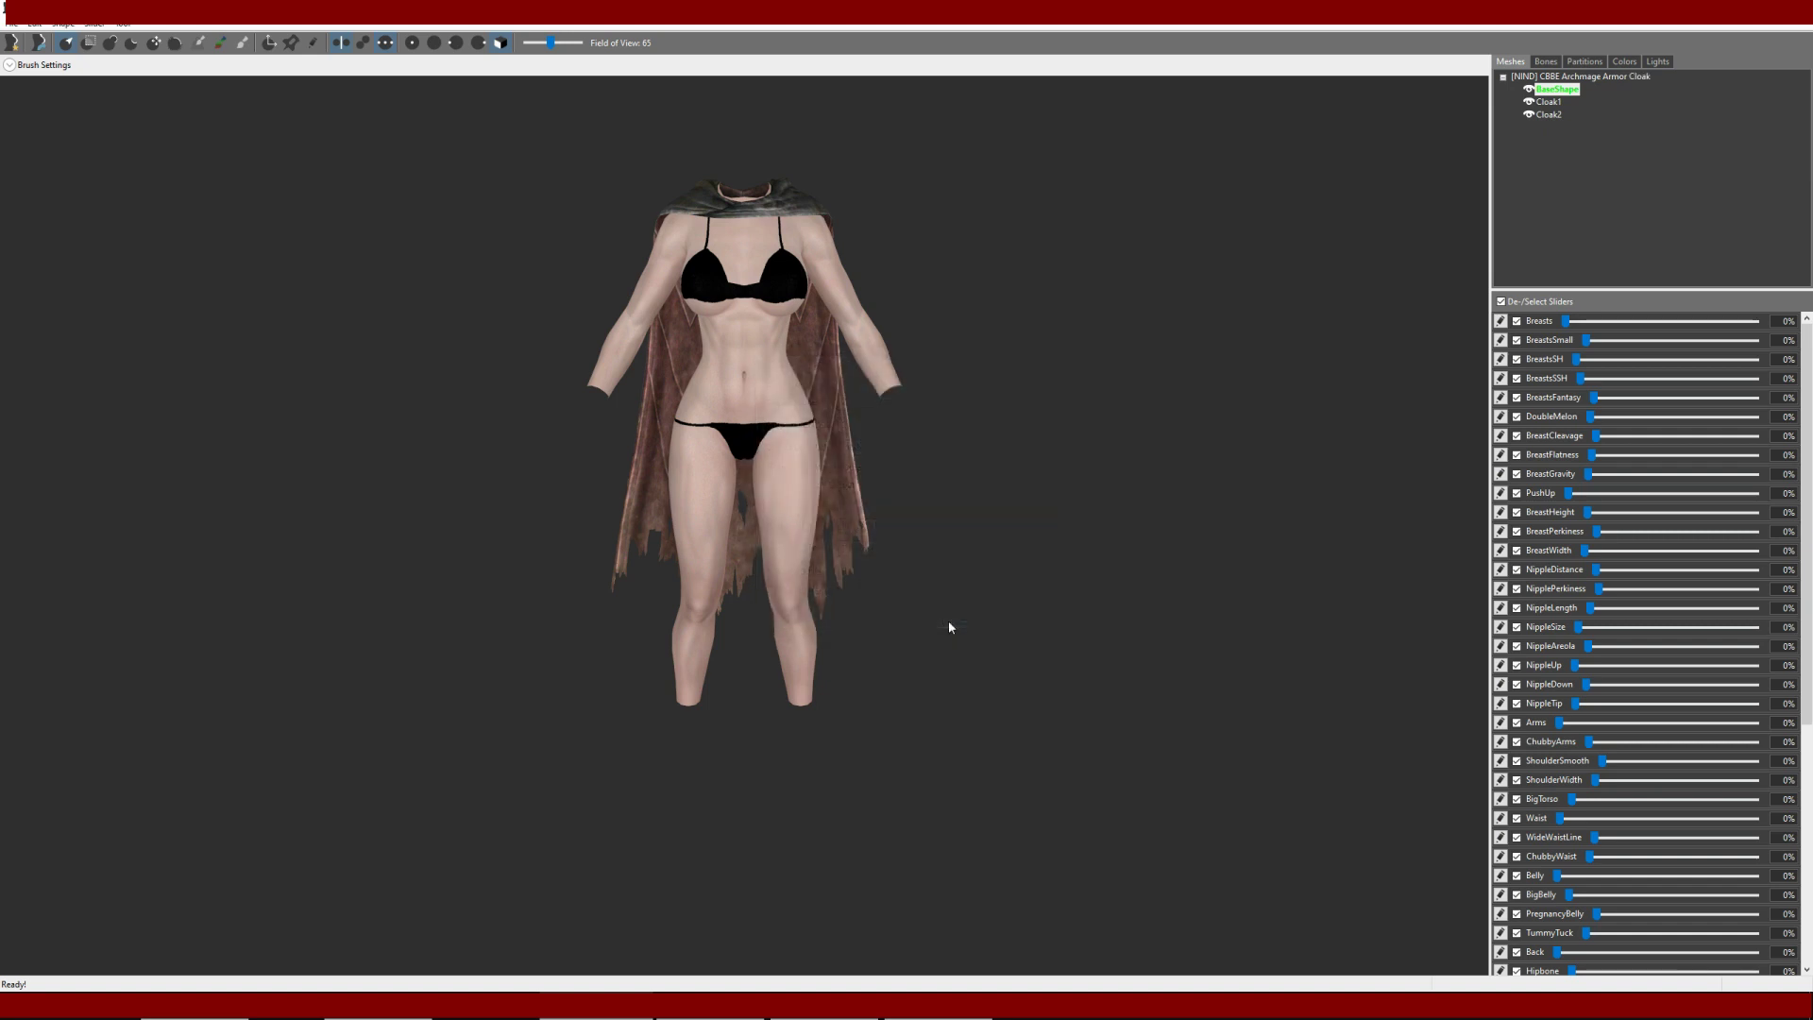